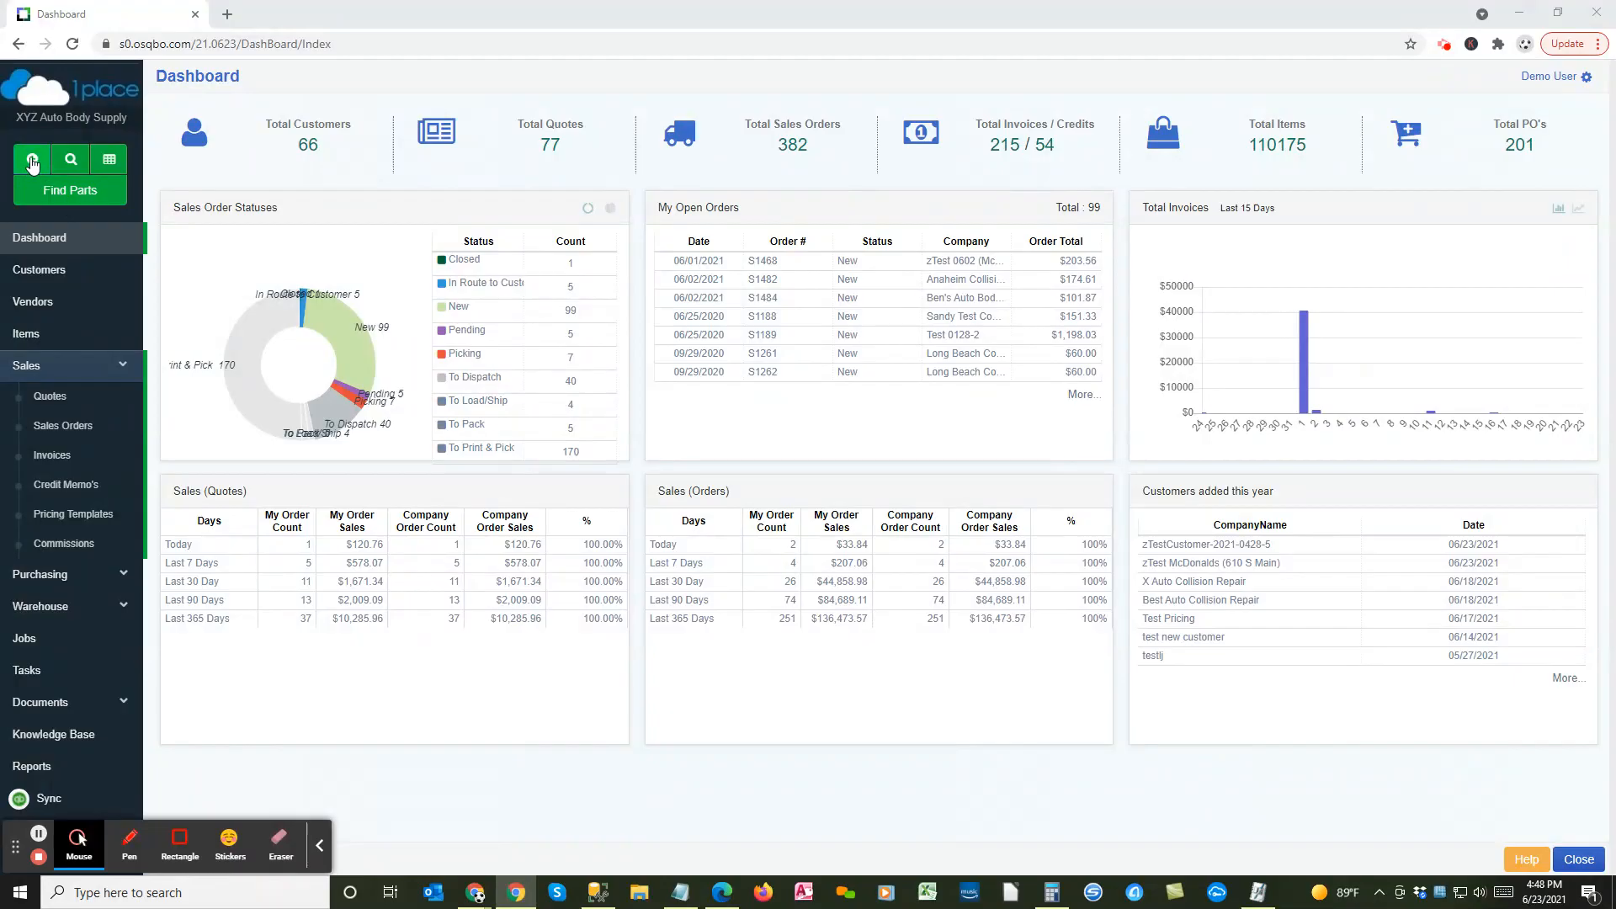
Step: Open the Anaheim Collision credit memo dated 02/25/2021 from the credit memo list
click(32, 158)
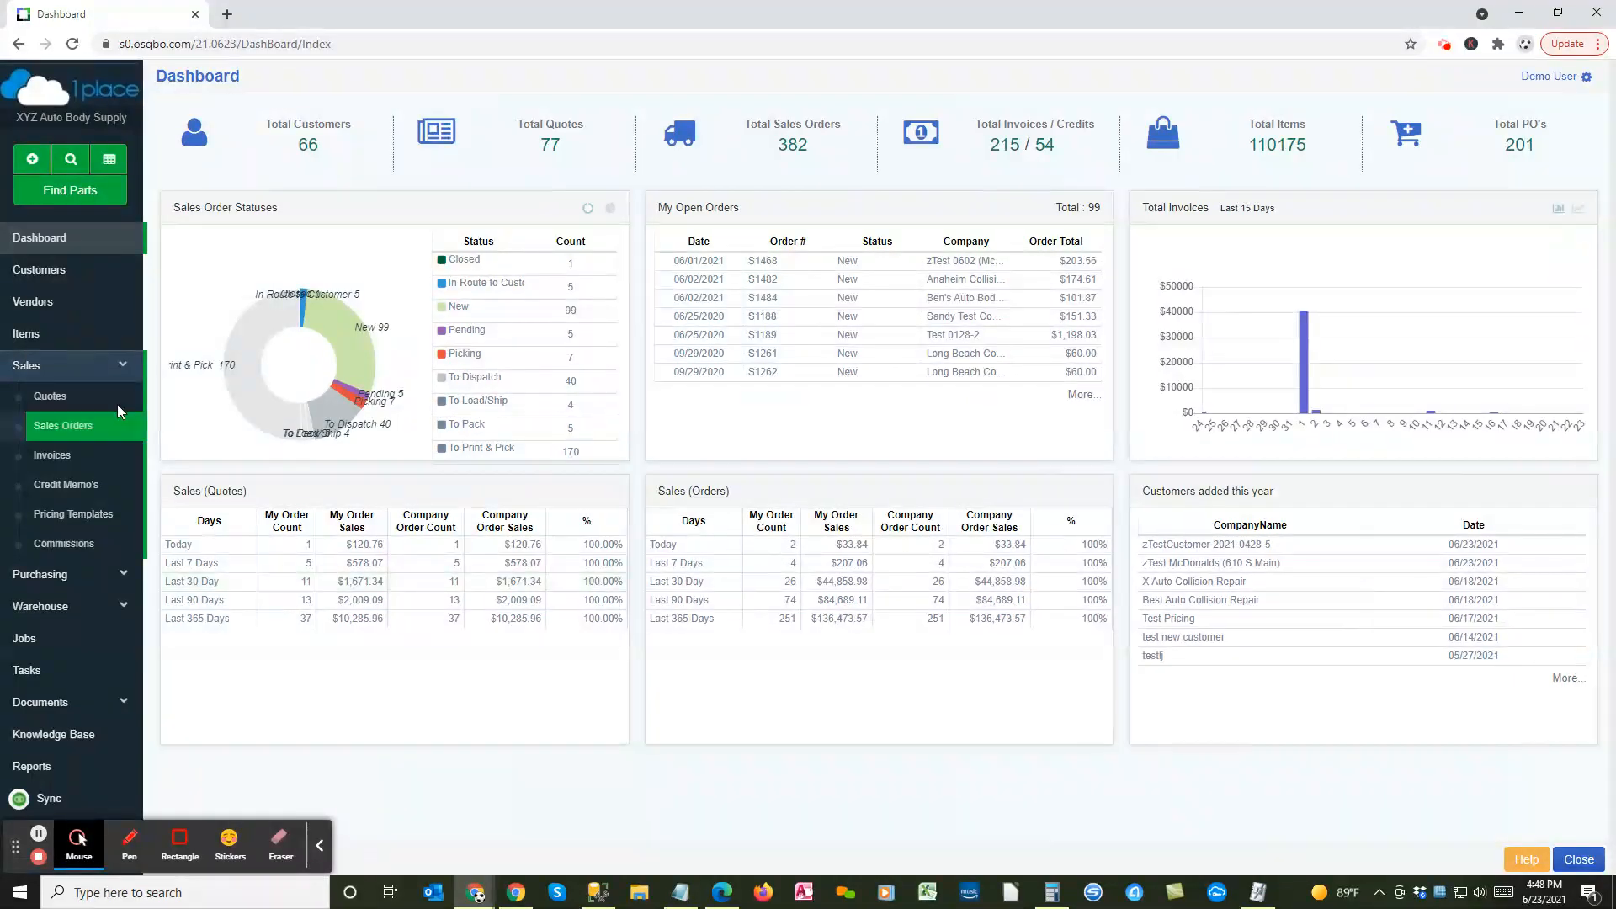
click(69, 489)
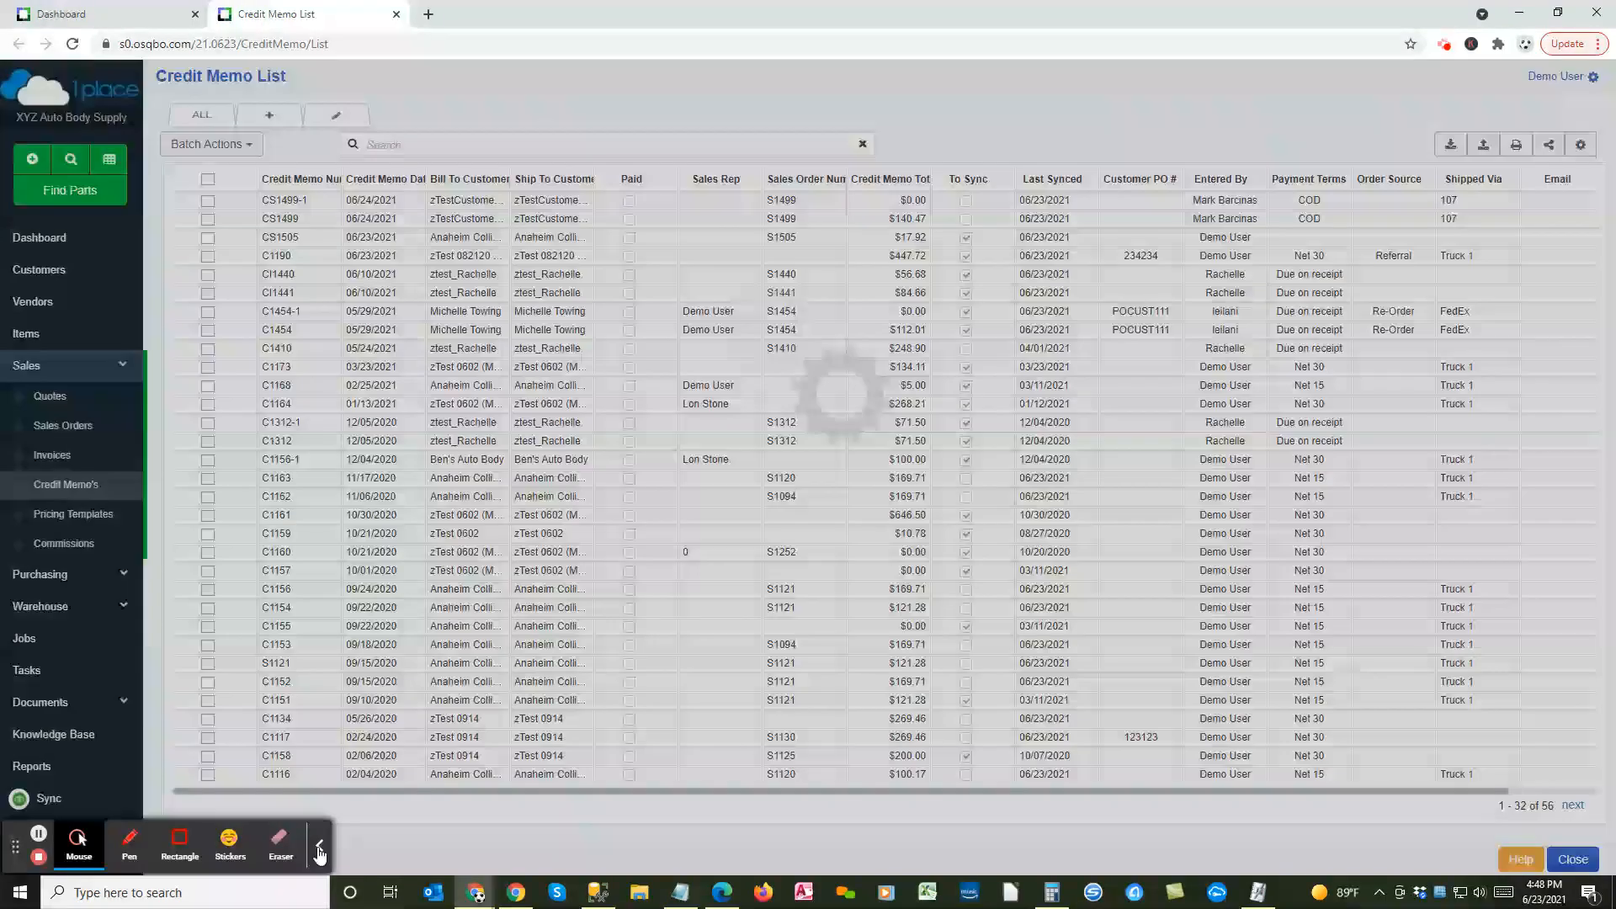
click(319, 847)
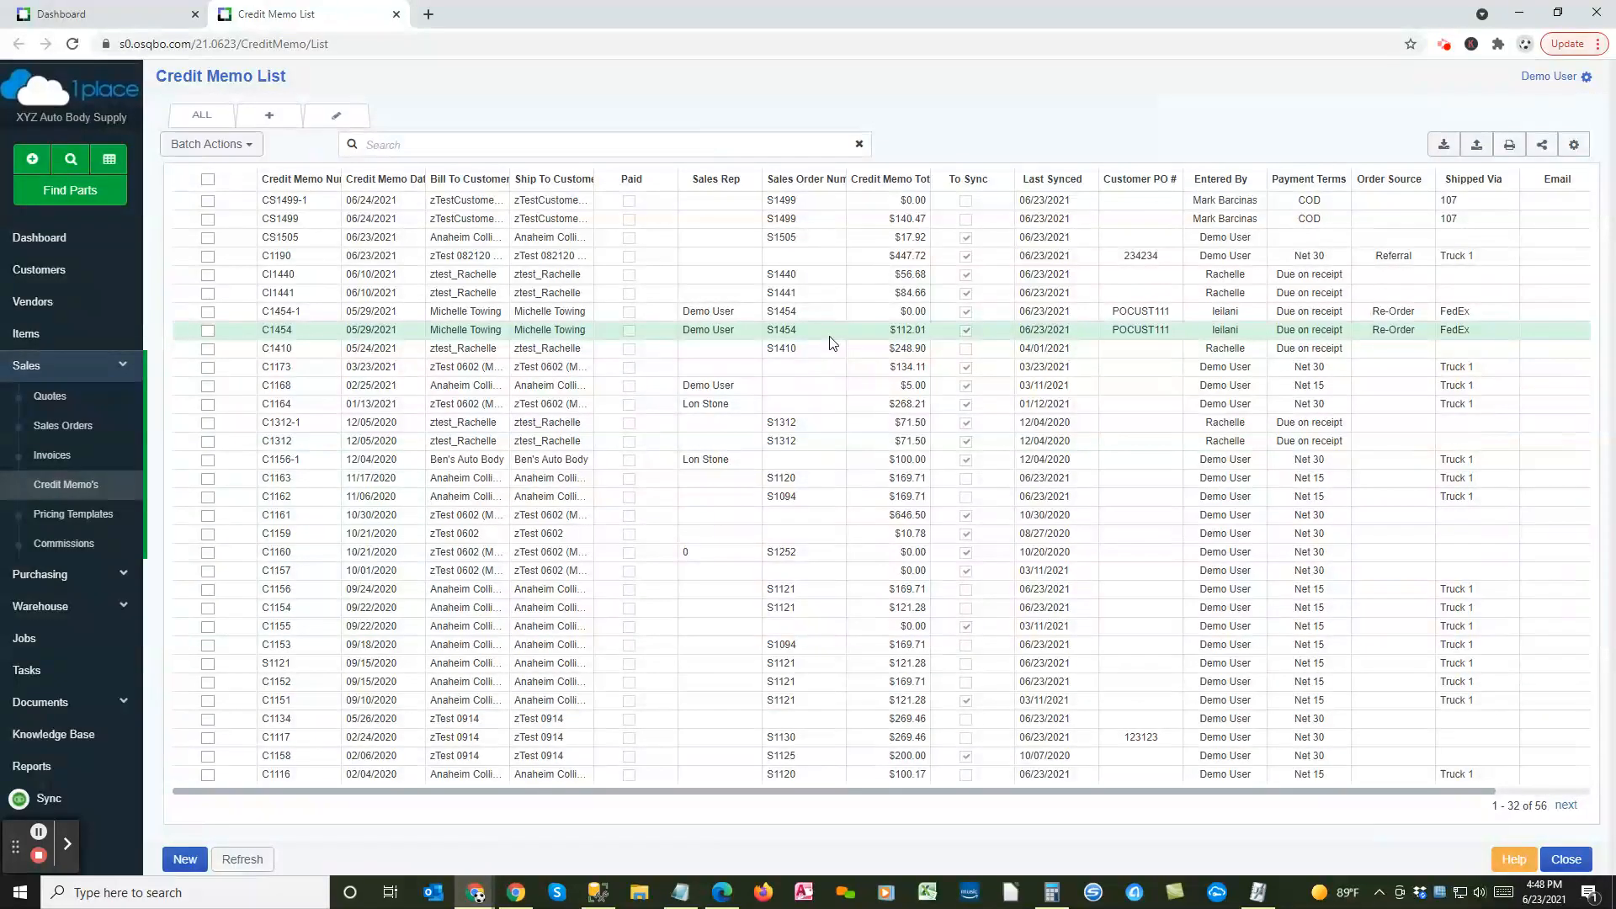
click(460, 388)
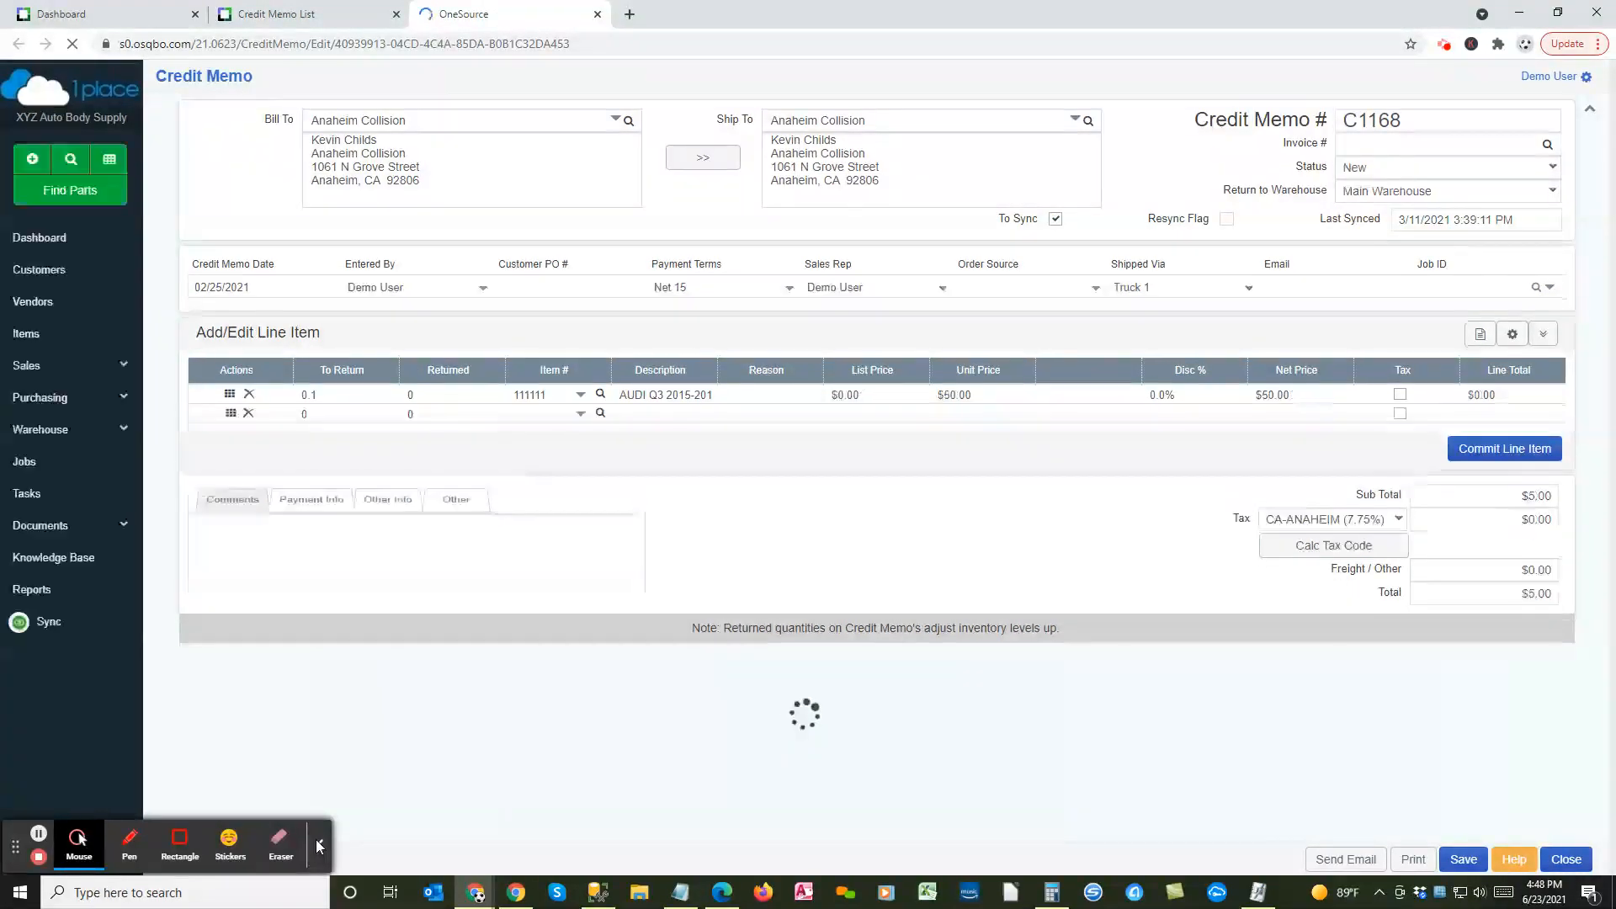
click(317, 842)
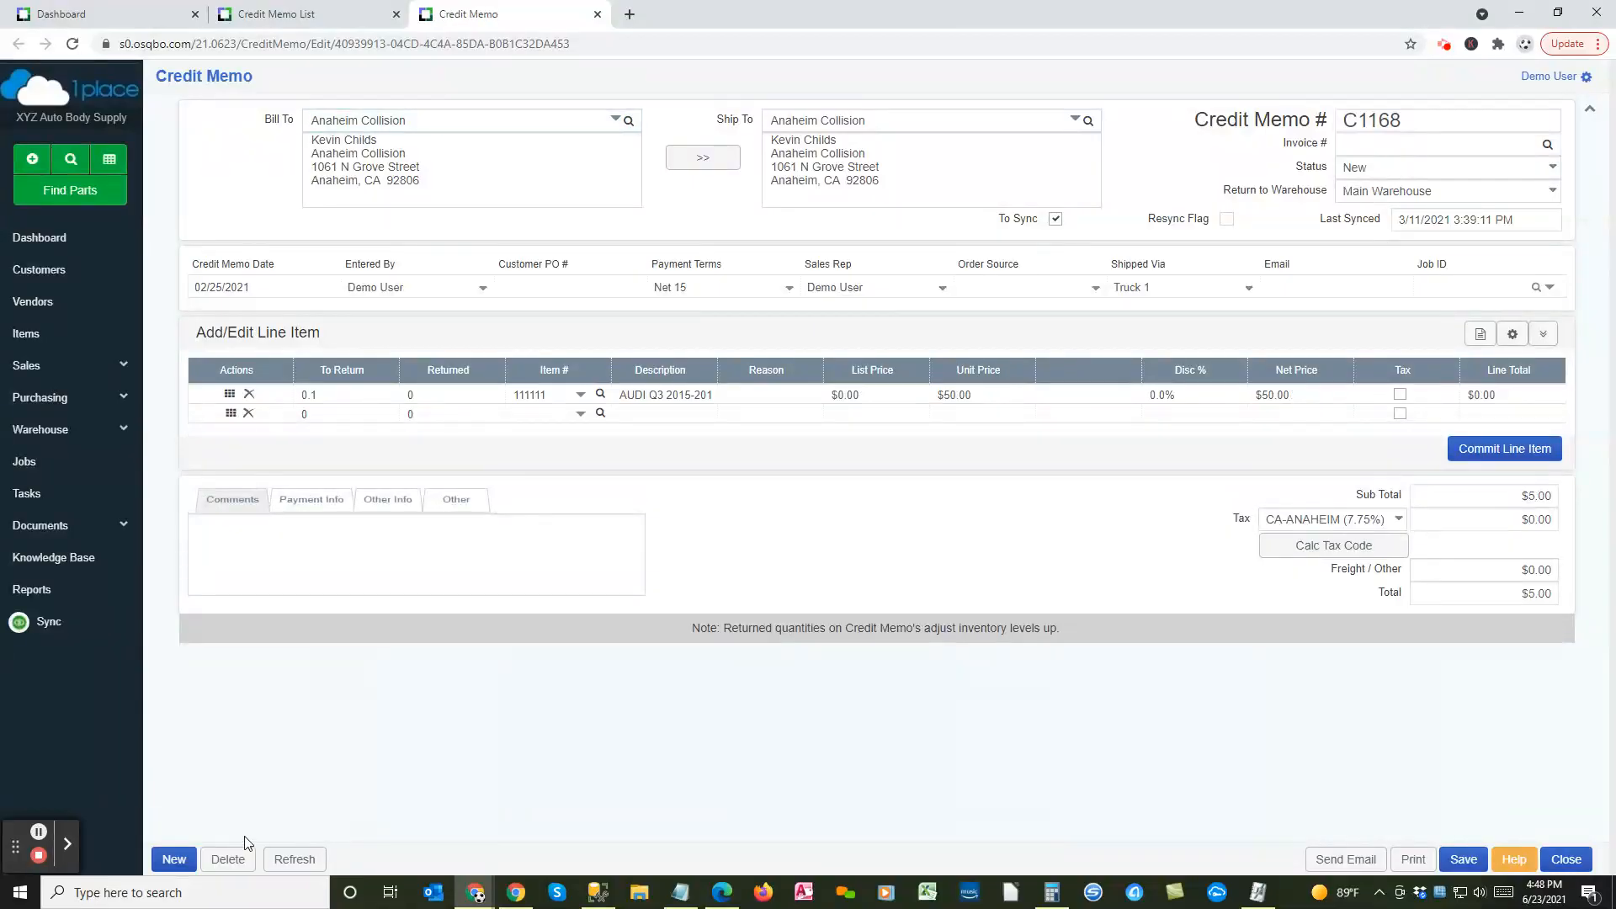
Step: Start a new credit memo for Anaheim Collision, keeping the default header values through to the first line item
click(173, 861)
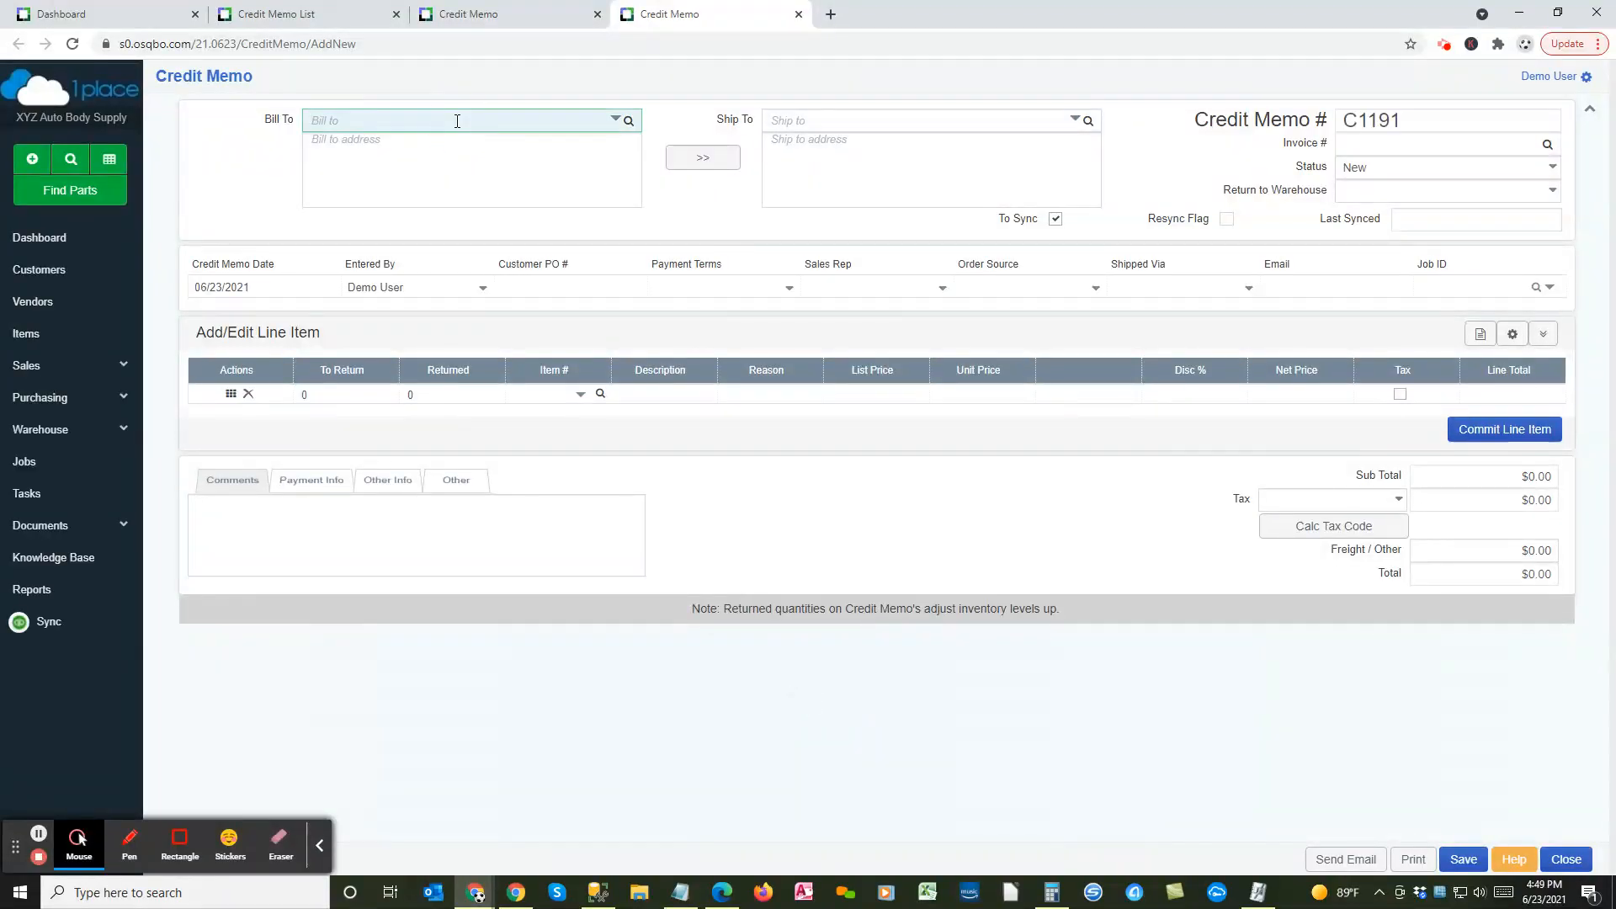
text(ana)
key(Tab)
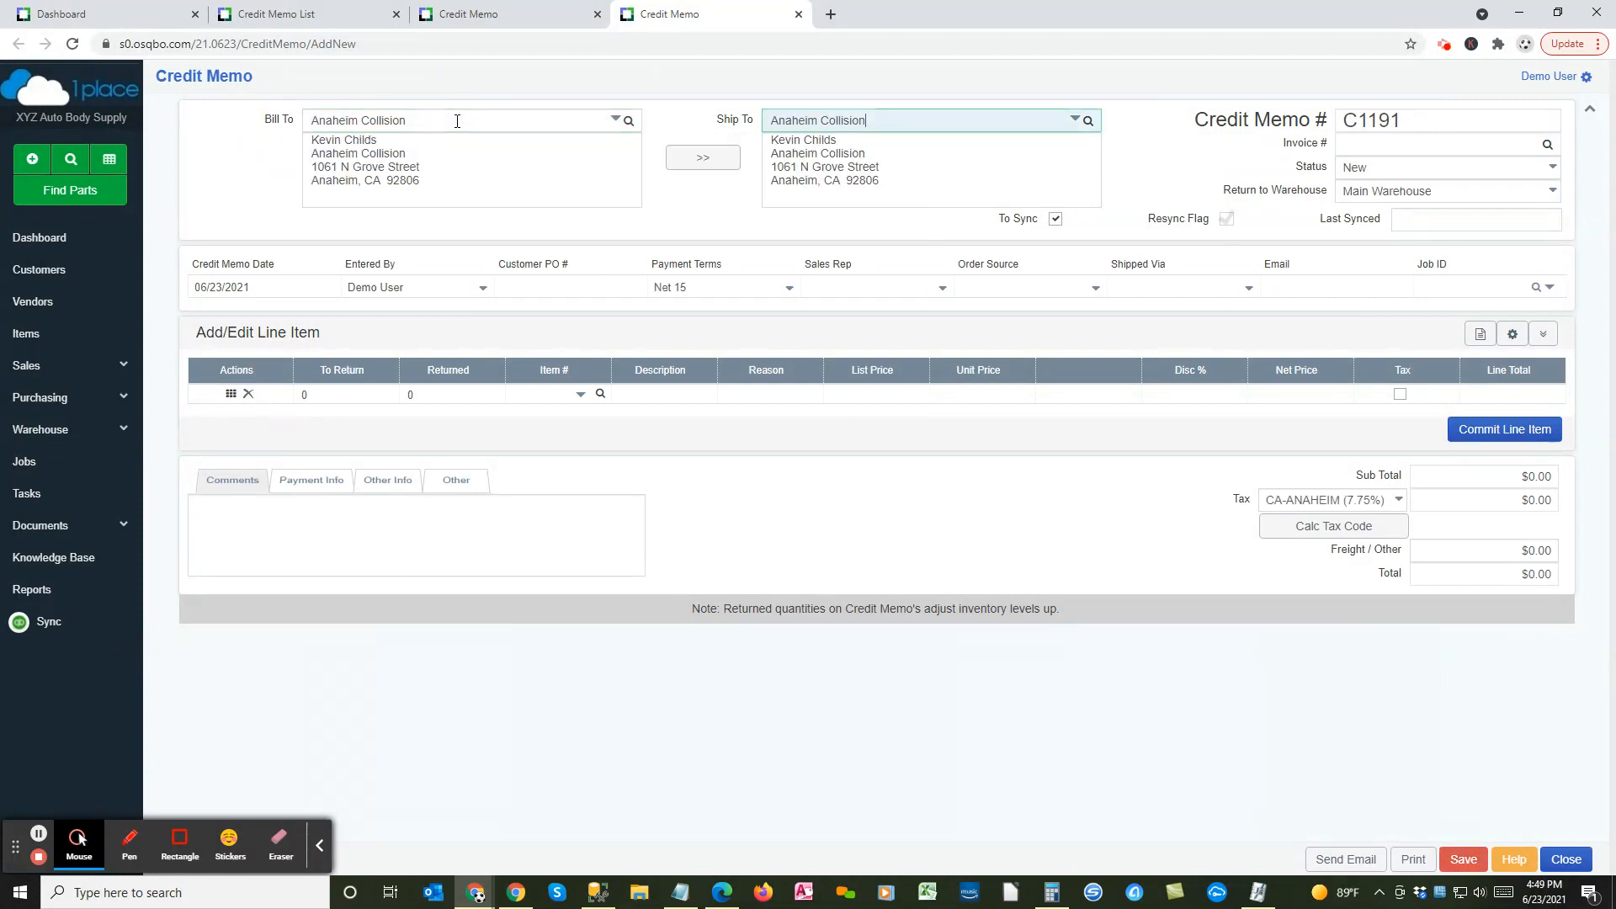
key(Tab)
key(Tab)
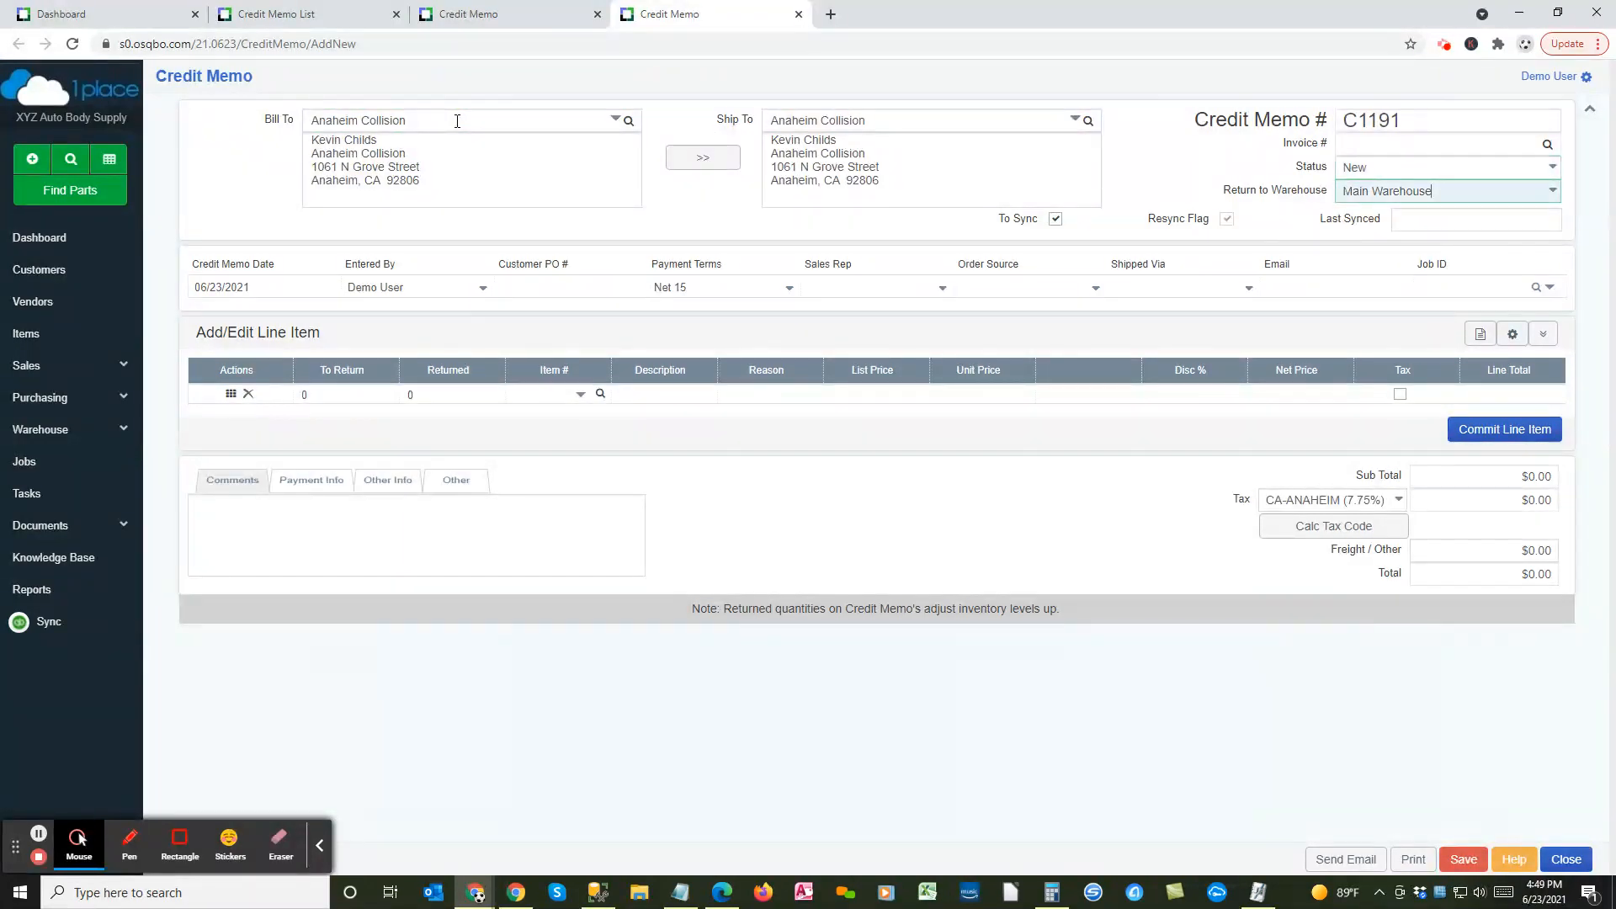
key(Tab)
key(Tab)
key(Tab)
key(Tab)
key(Tab)
key(Tab)
key(Tab)
key(Tab)
key(Tab)
key(Tab)
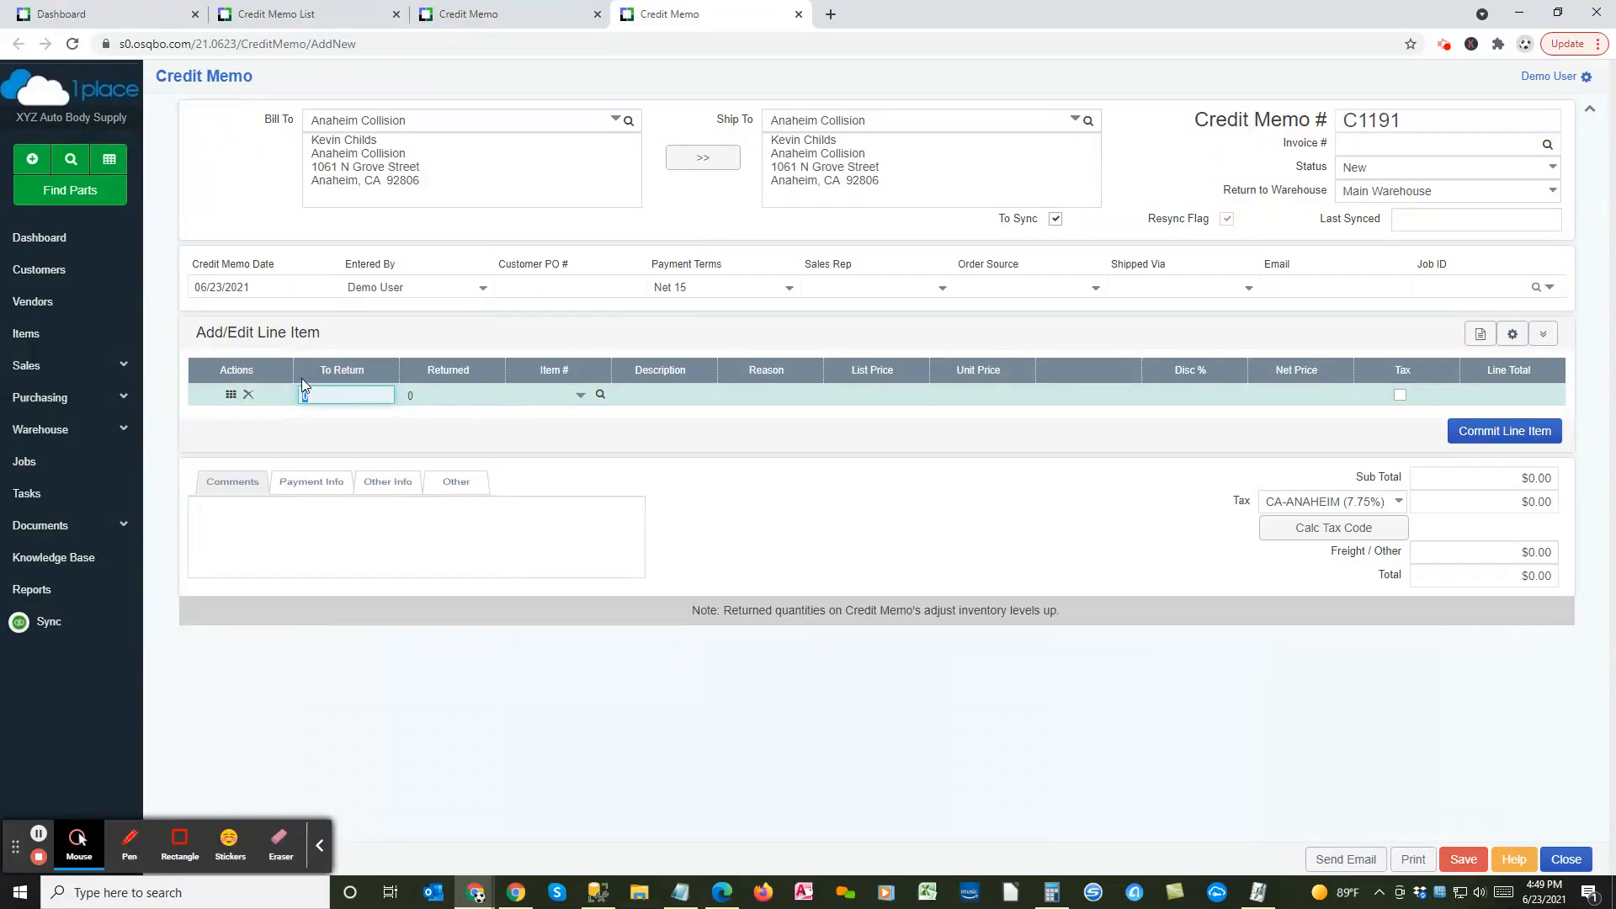
click(410, 401)
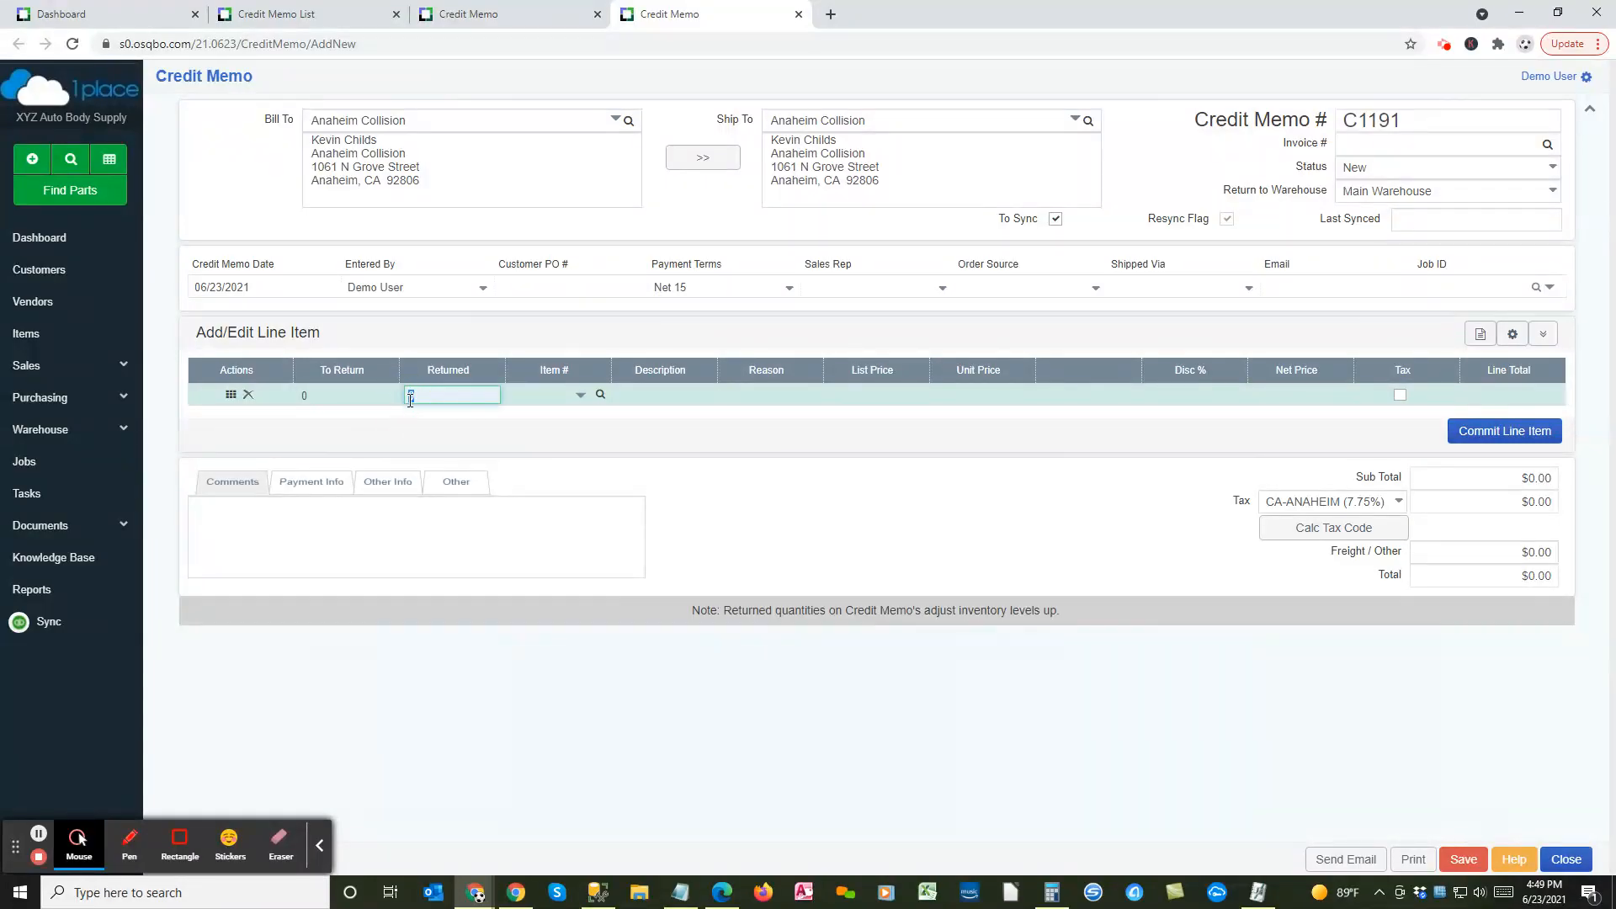
click(319, 401)
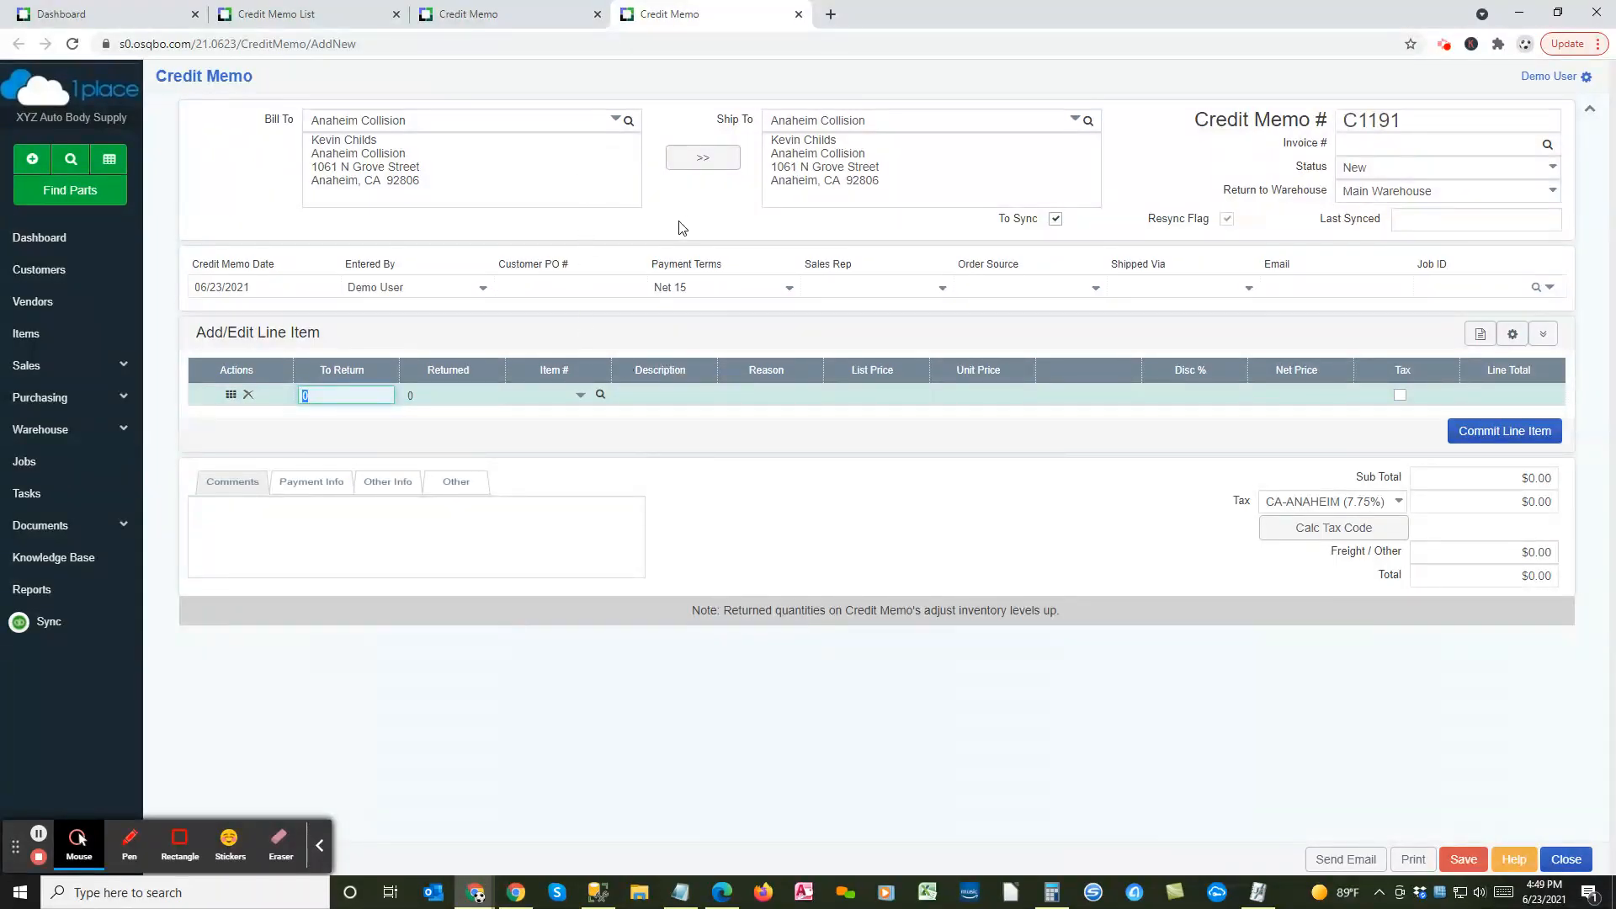
drag(1402, 119, 1334, 126)
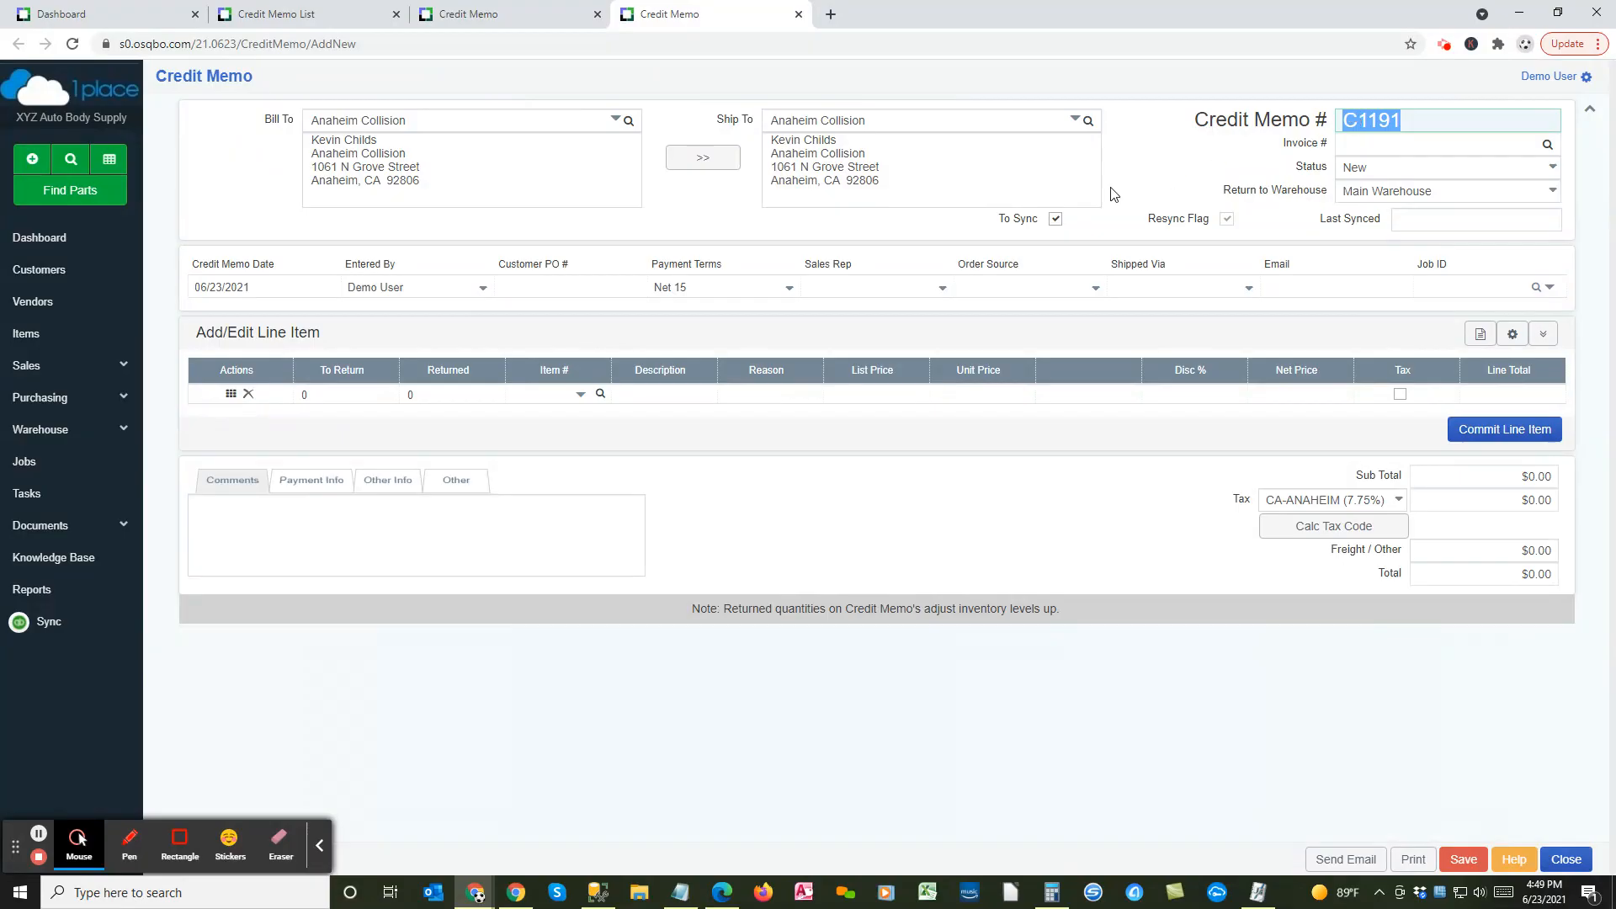
click(308, 397)
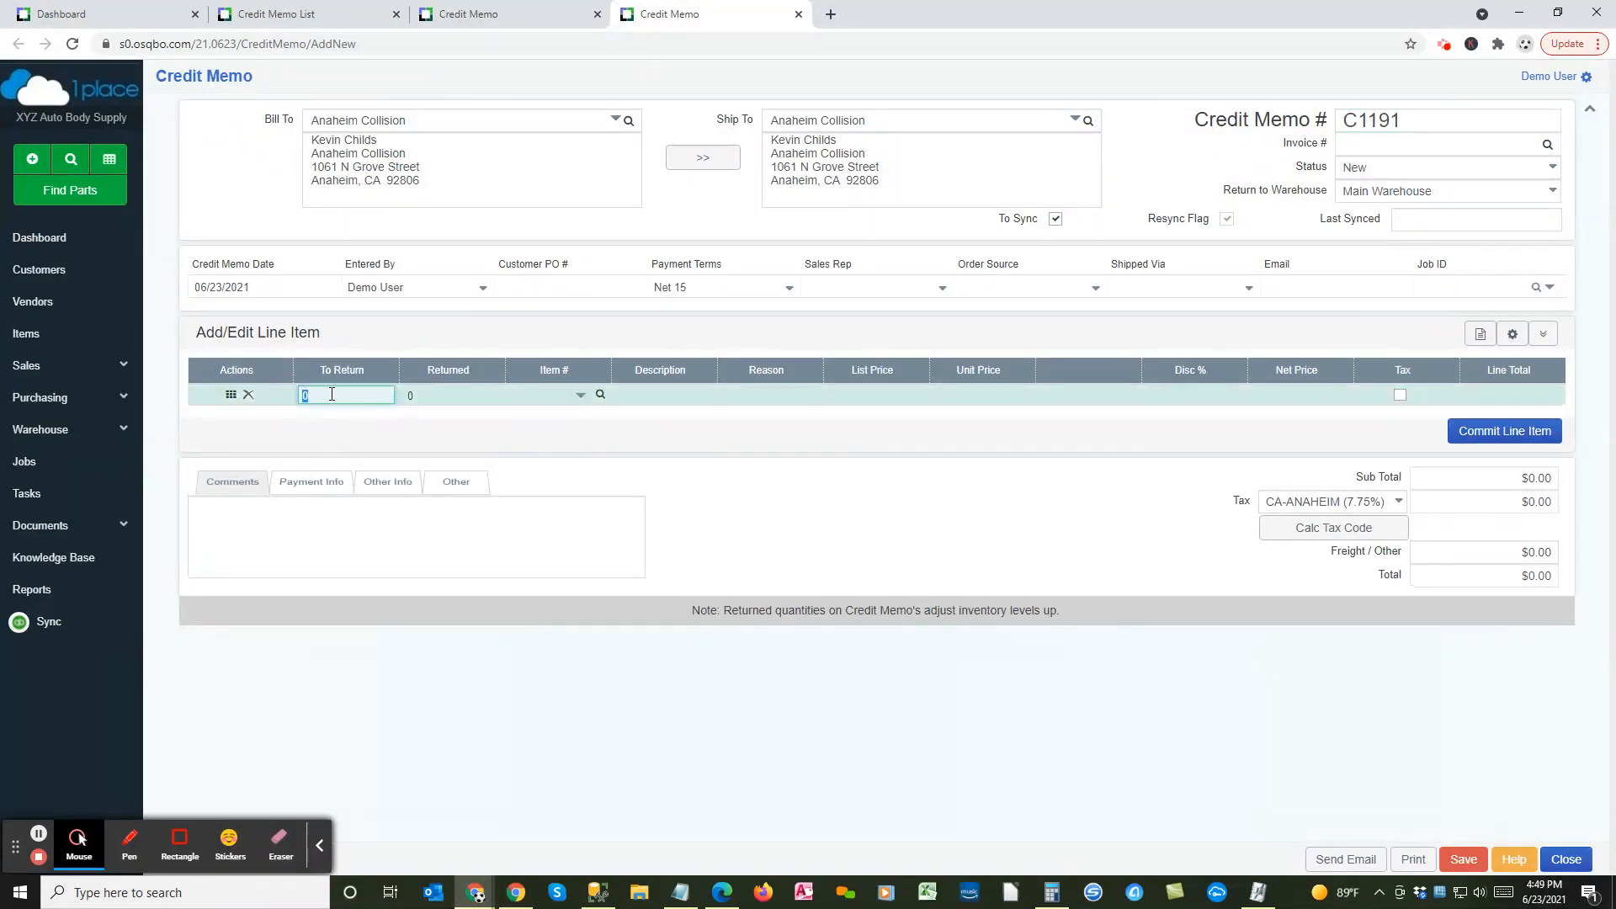
click(409, 394)
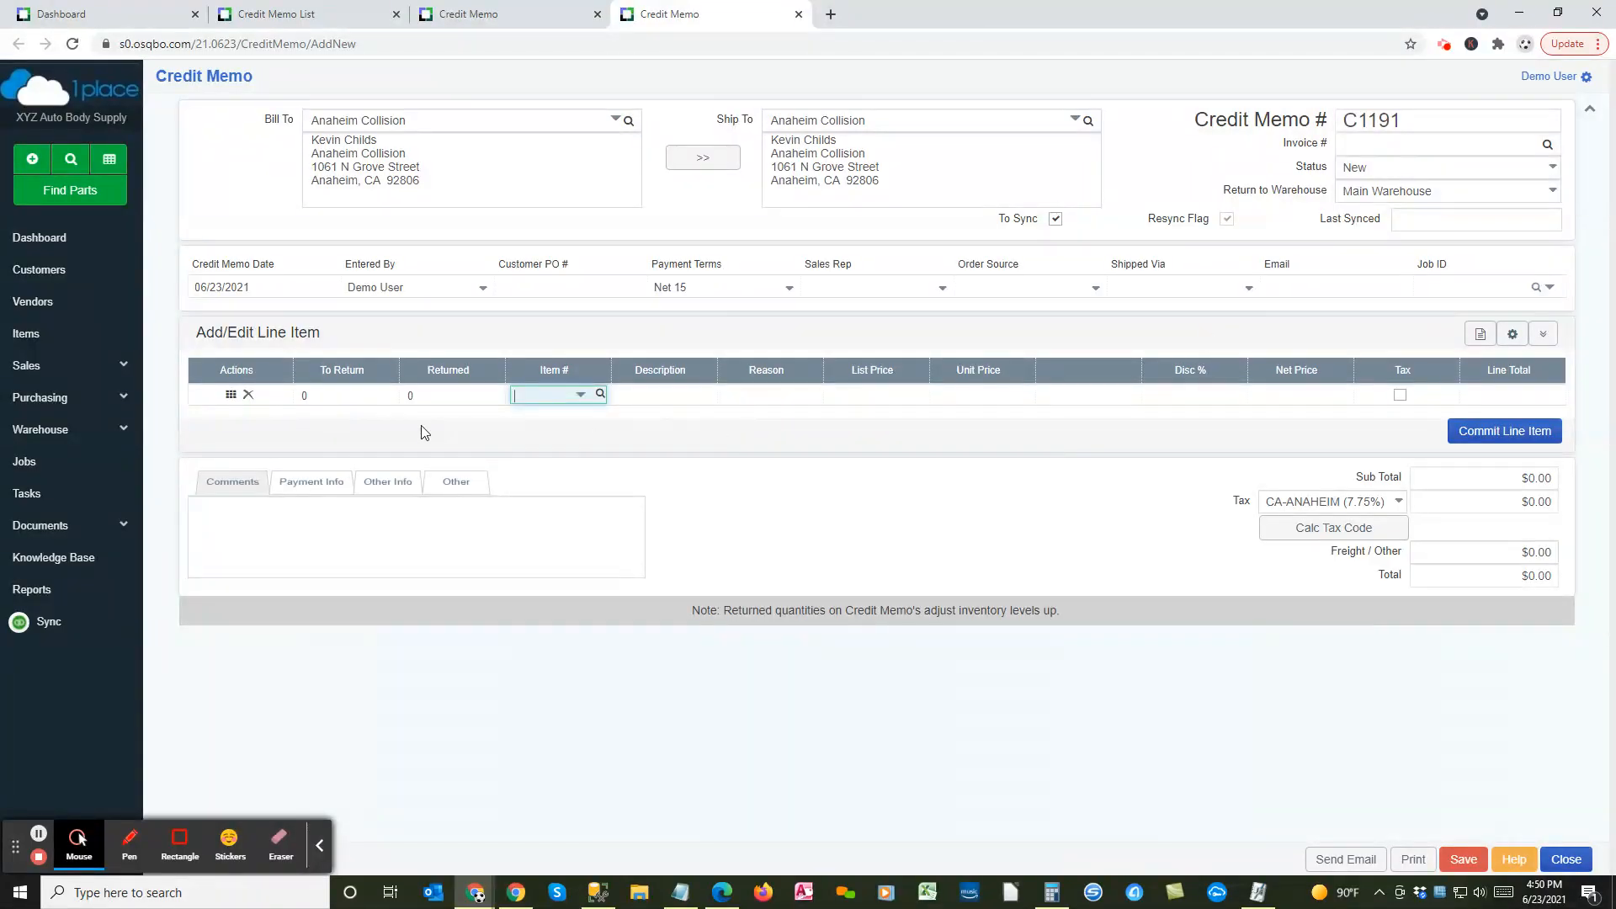
Step: Fill the first line item with a To Return quantity of 1 and item AC1000107
click(343, 393)
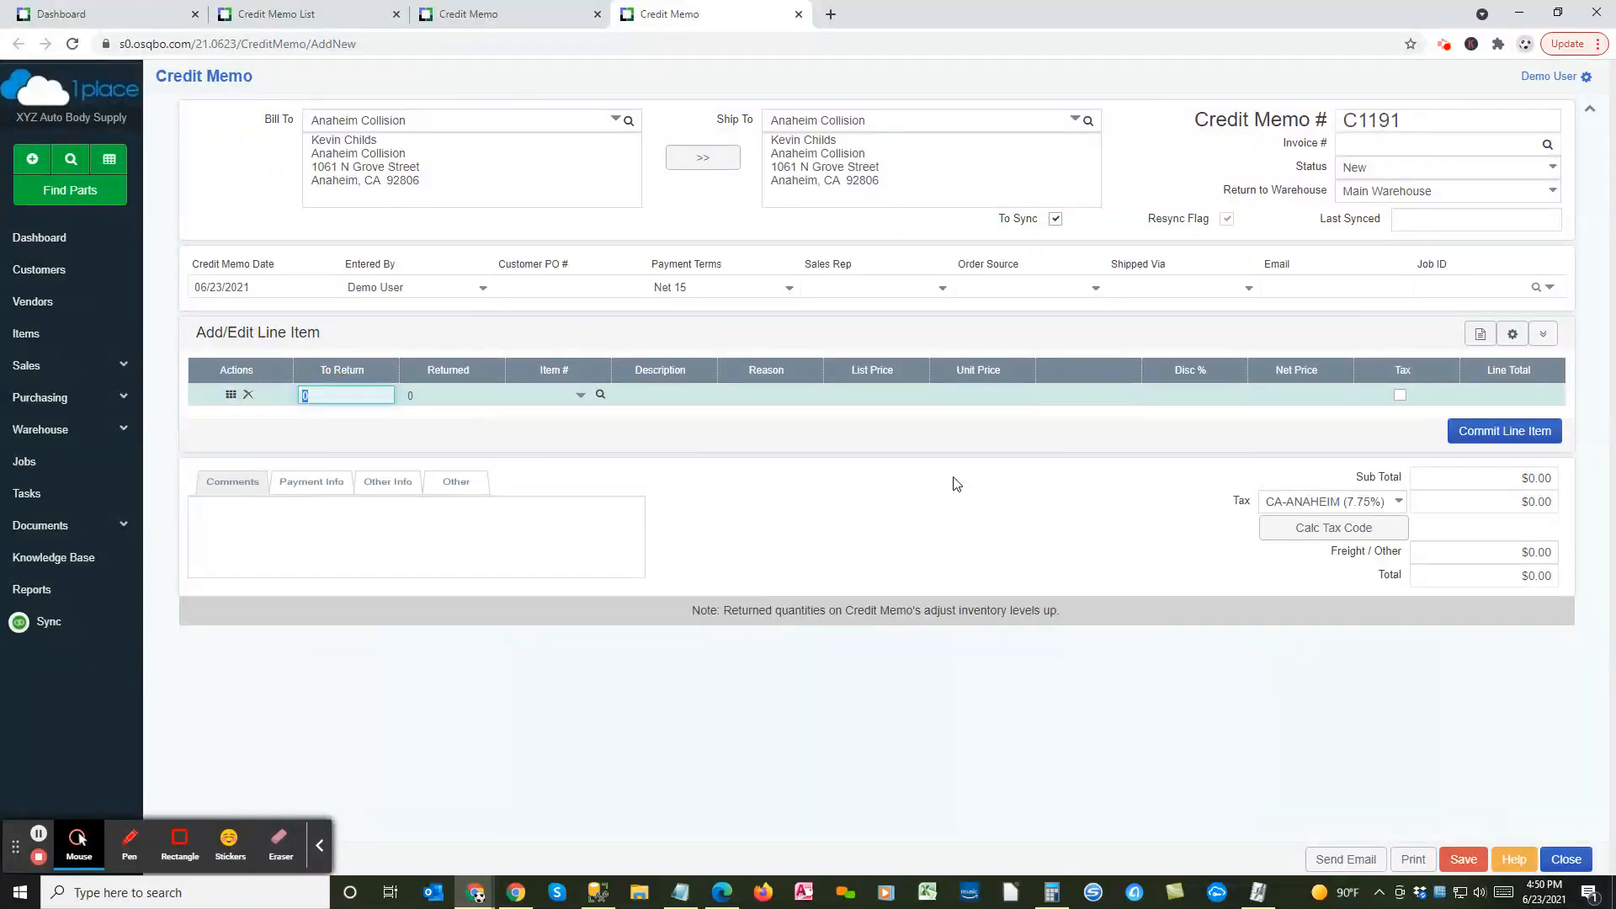
key(Tab)
key(Tab)
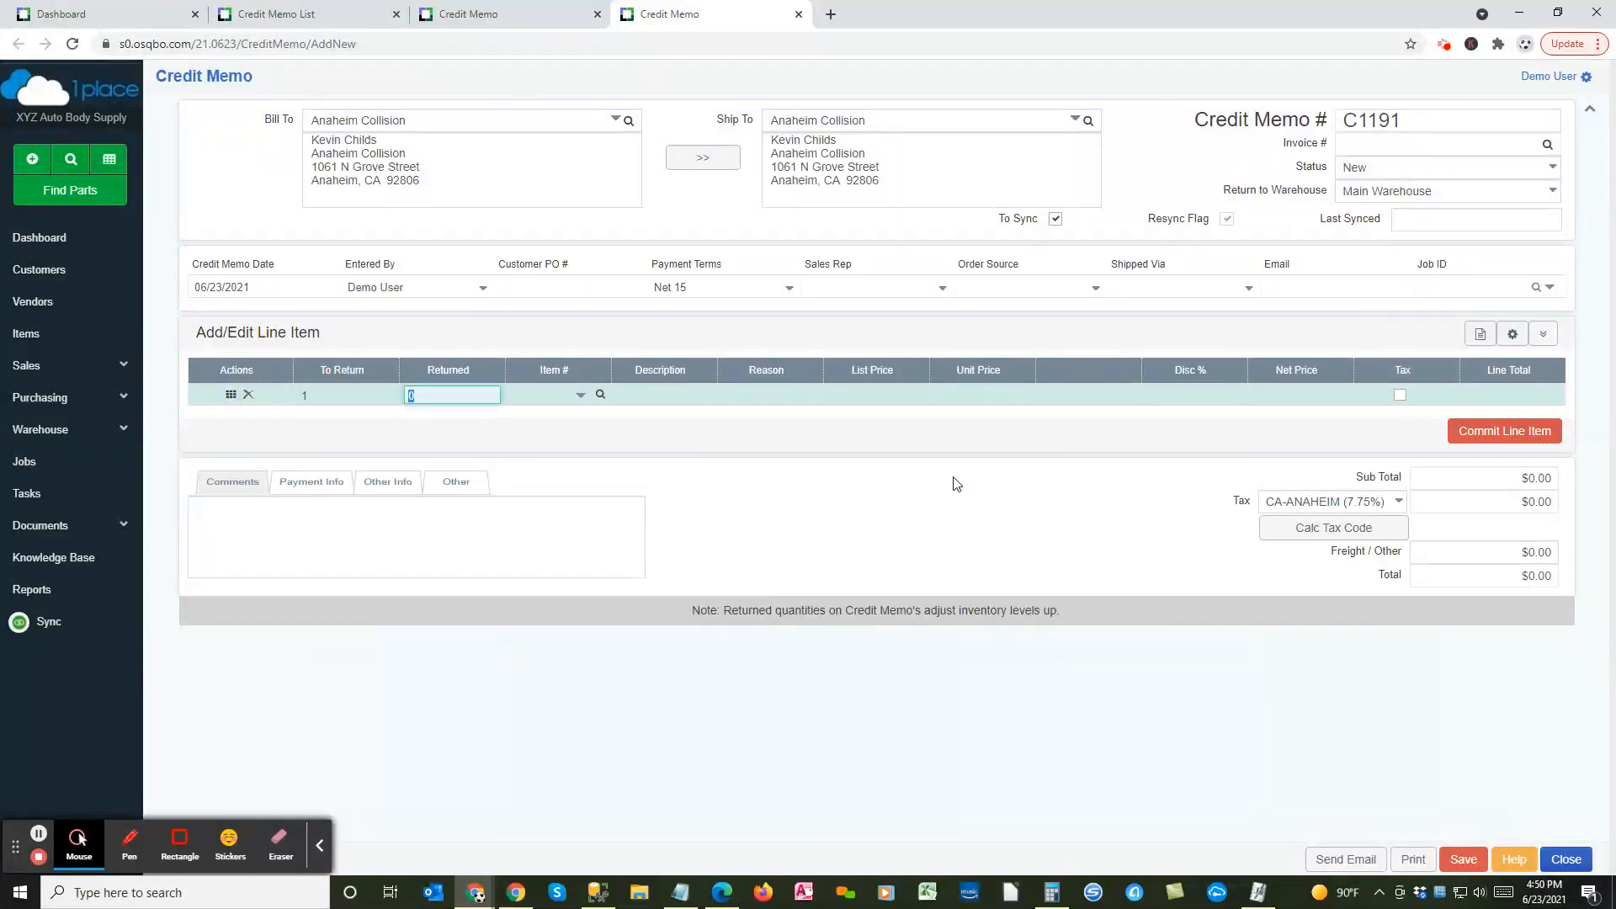
text(a)
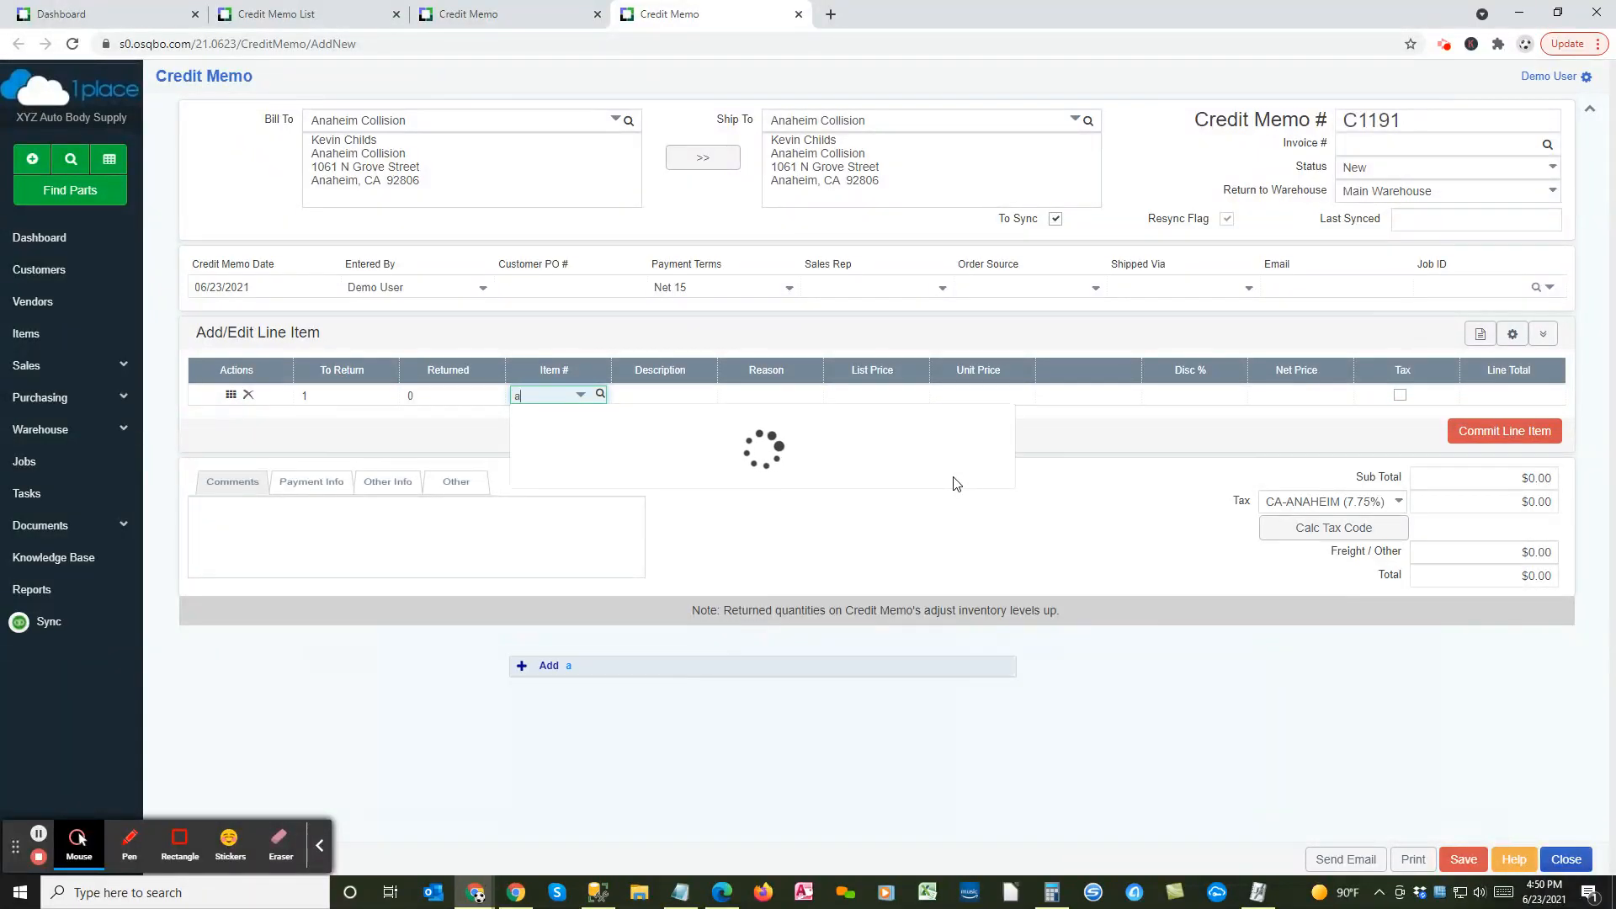
key(Down)
key(Down)
key(Down)
key(Down)
key(Down)
key(Down)
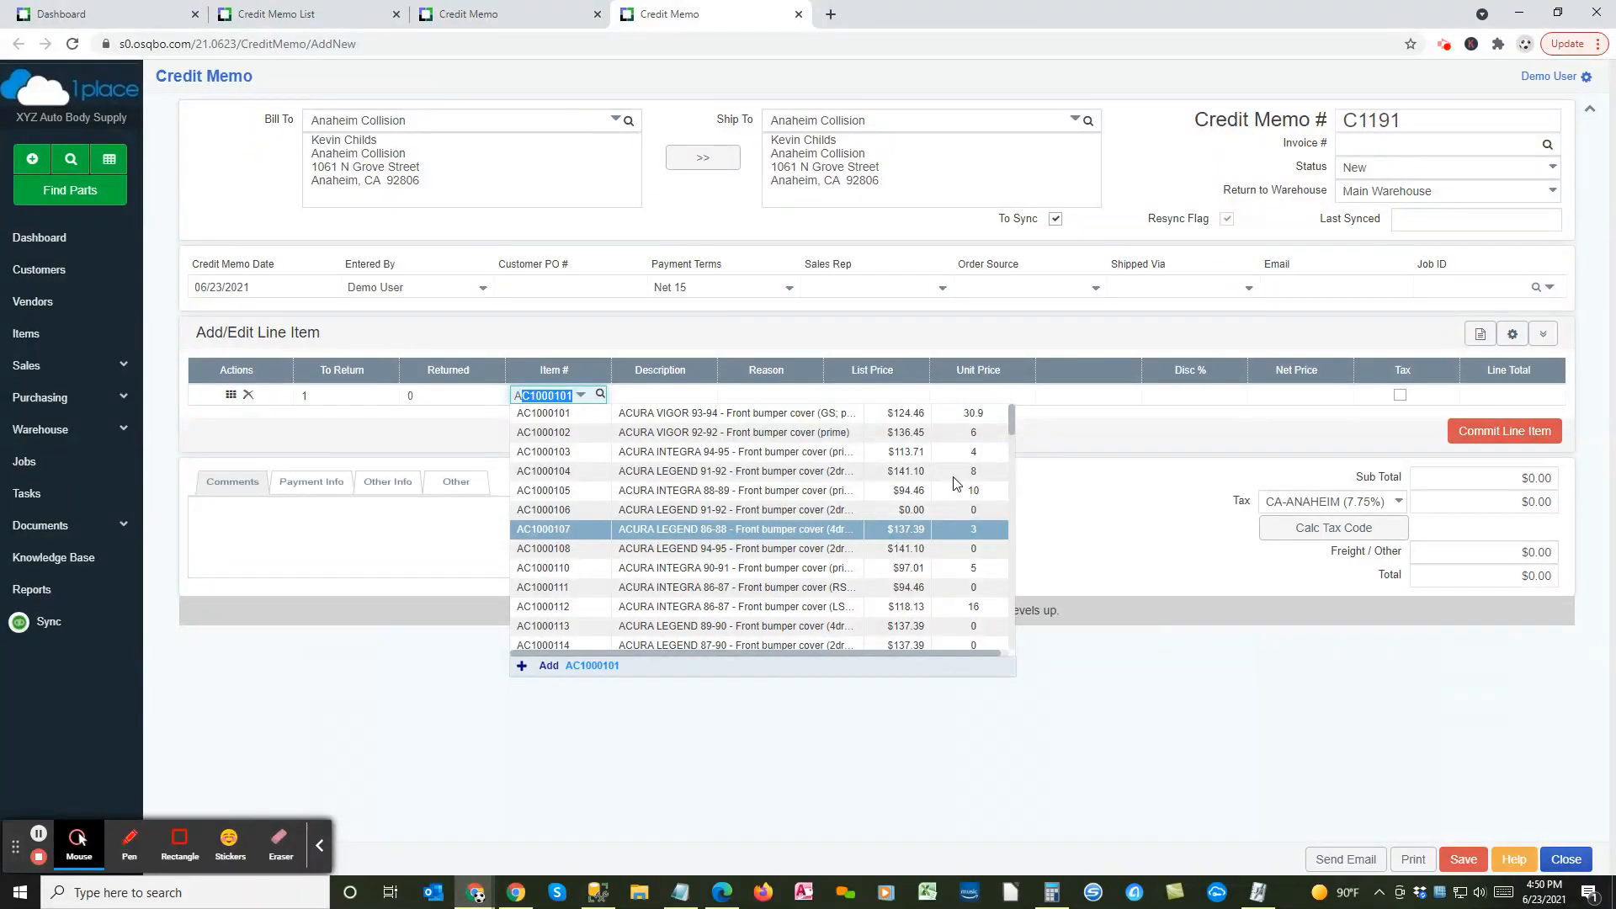
key(Tab)
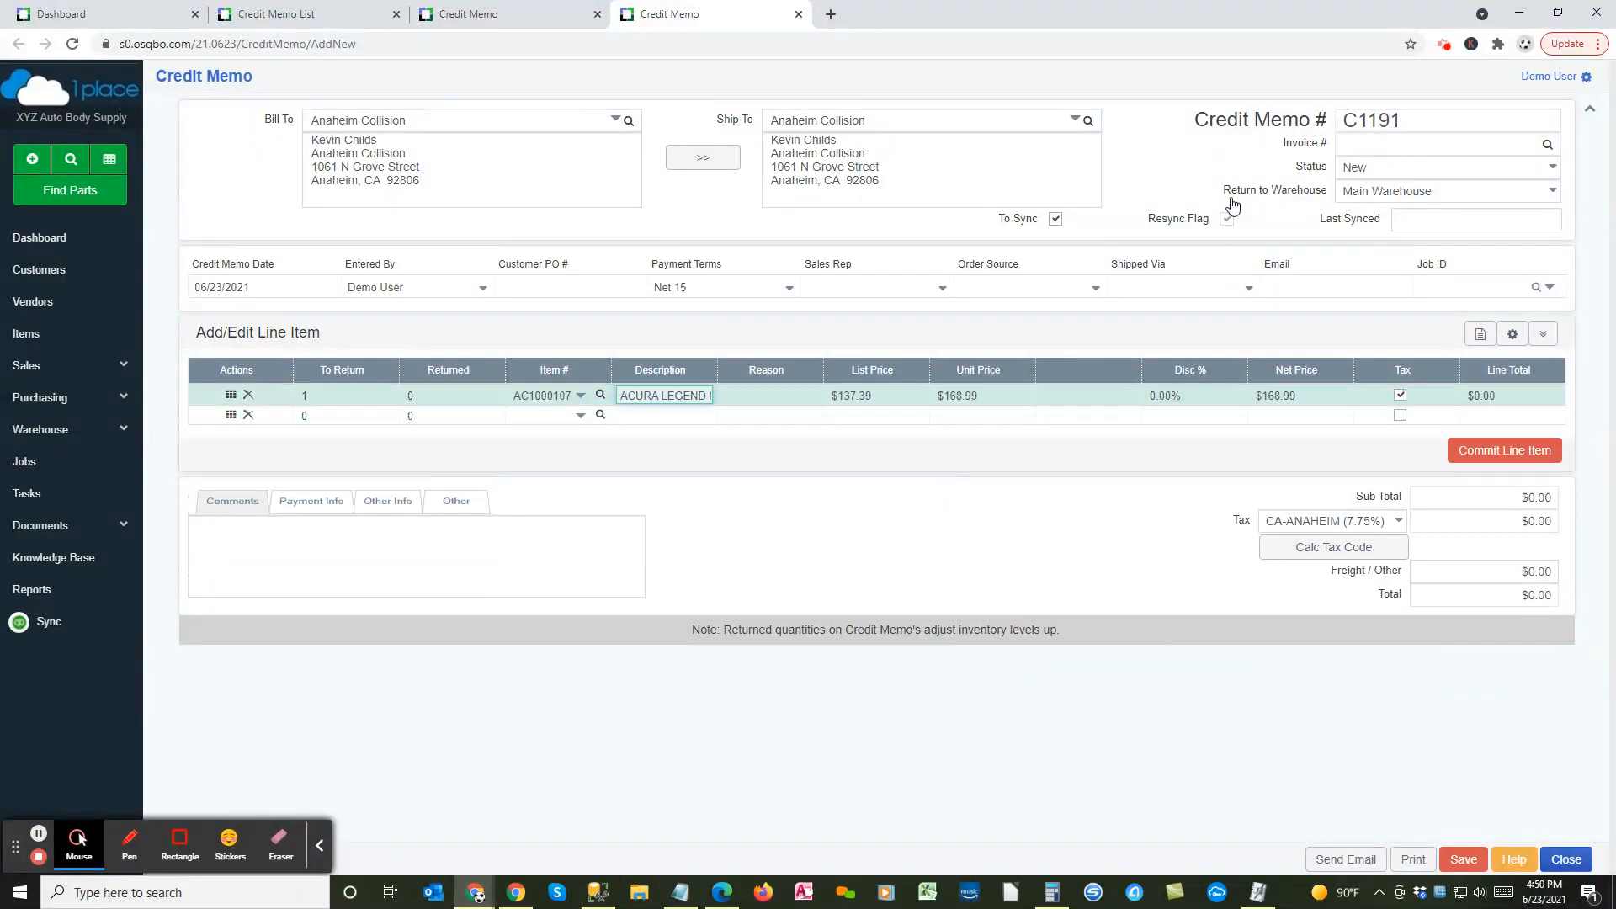
Step: Review the available Return to Warehouse options for the credit memo, keeping Main Warehouse
click(1437, 192)
click(1549, 190)
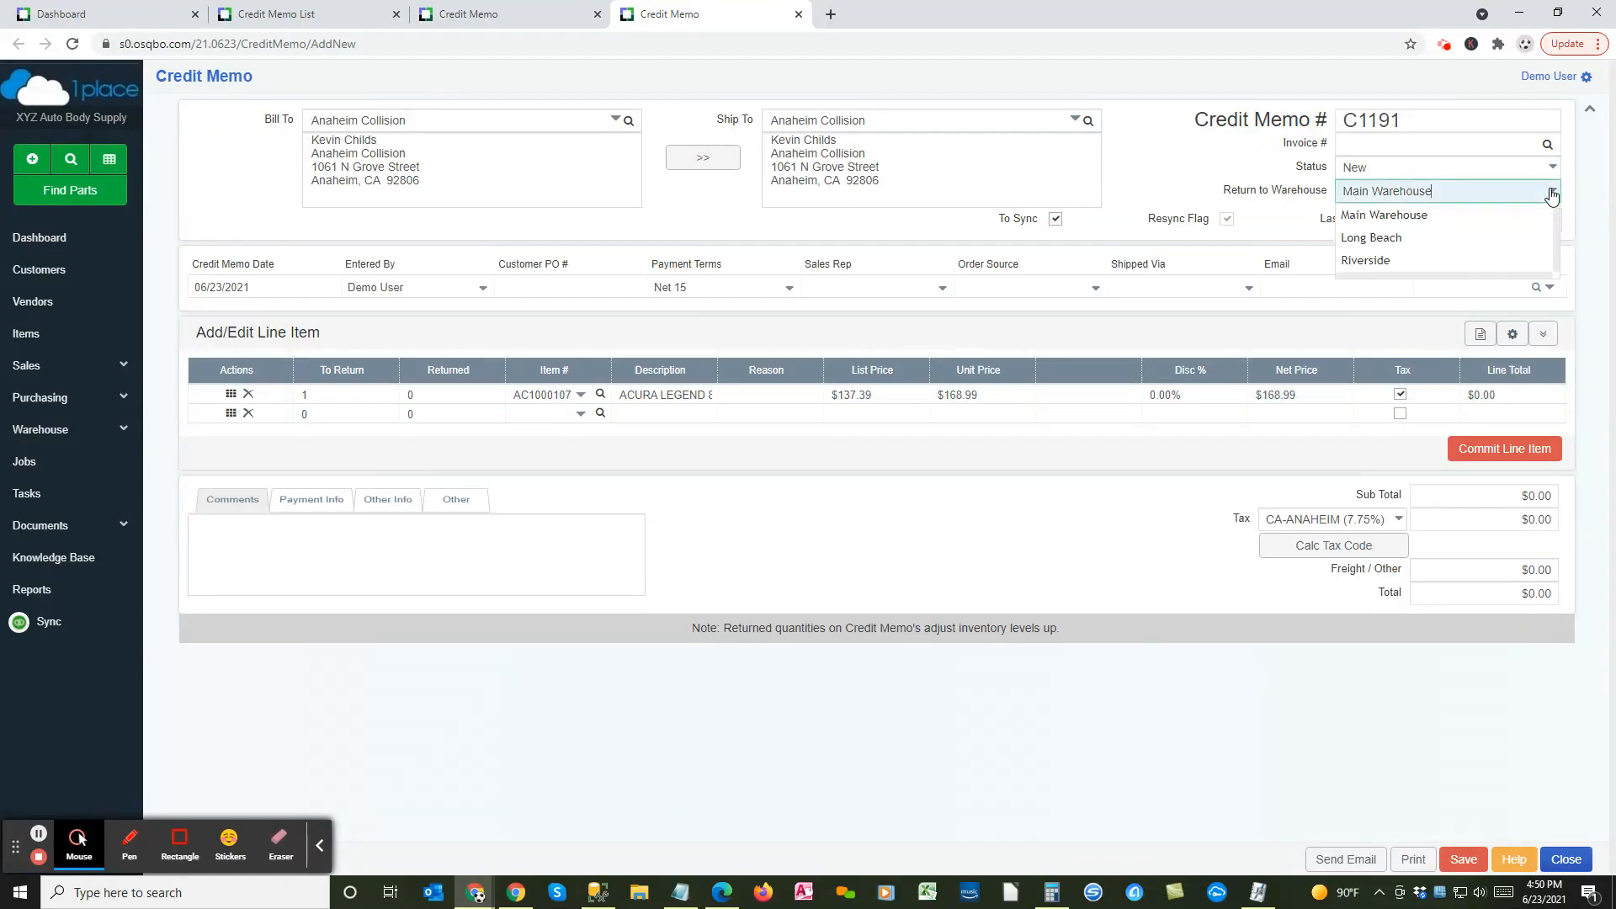
click(1218, 181)
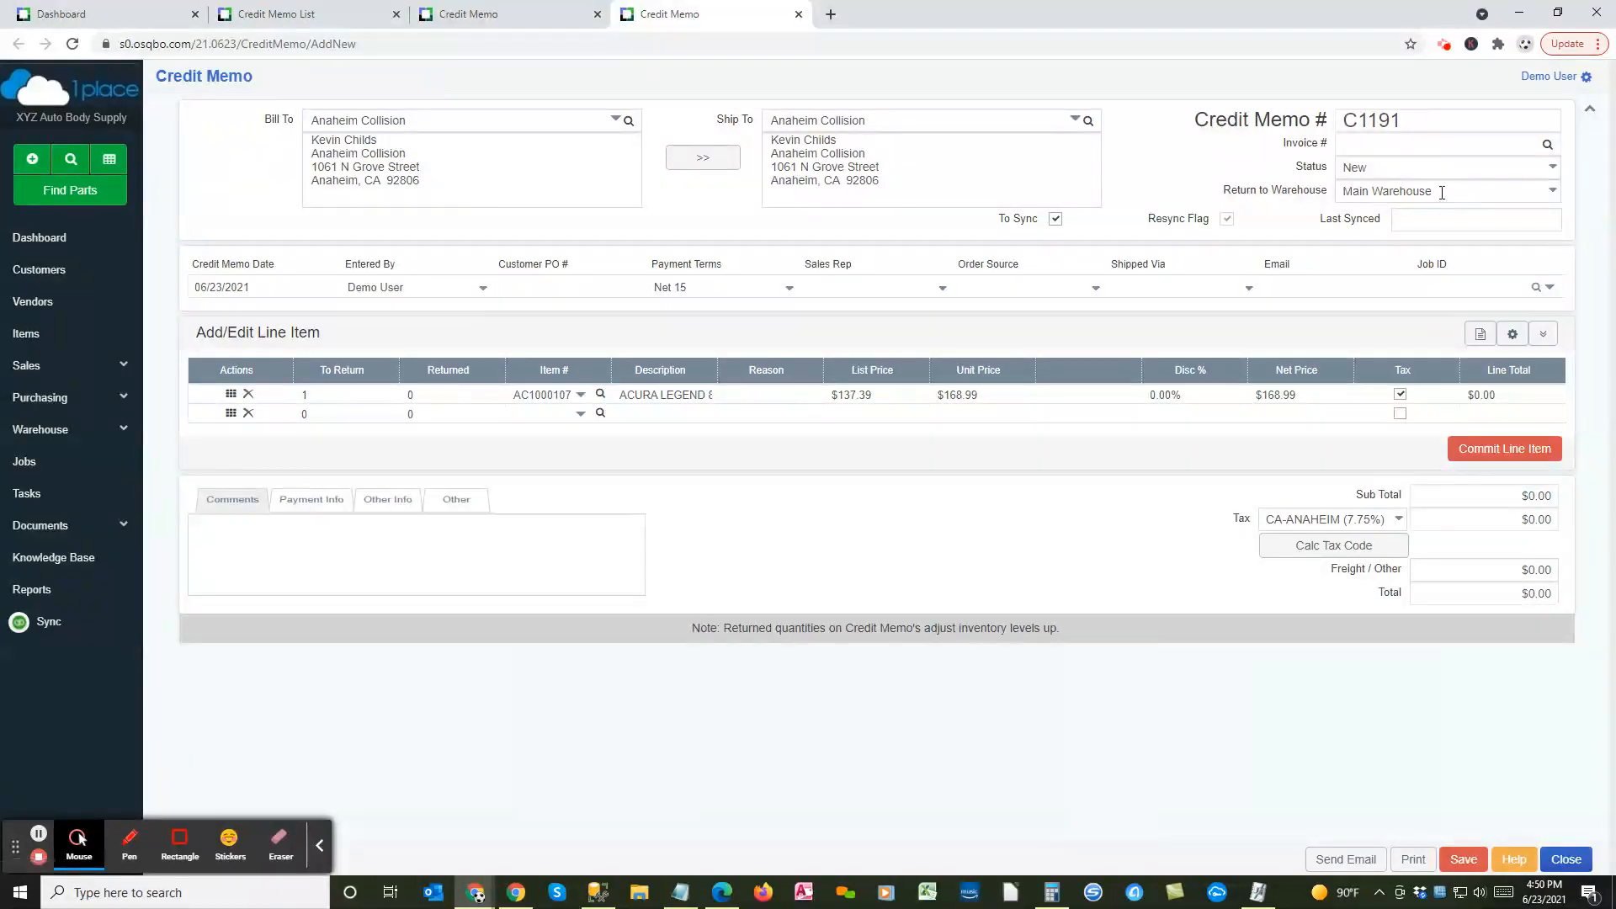
click(1553, 191)
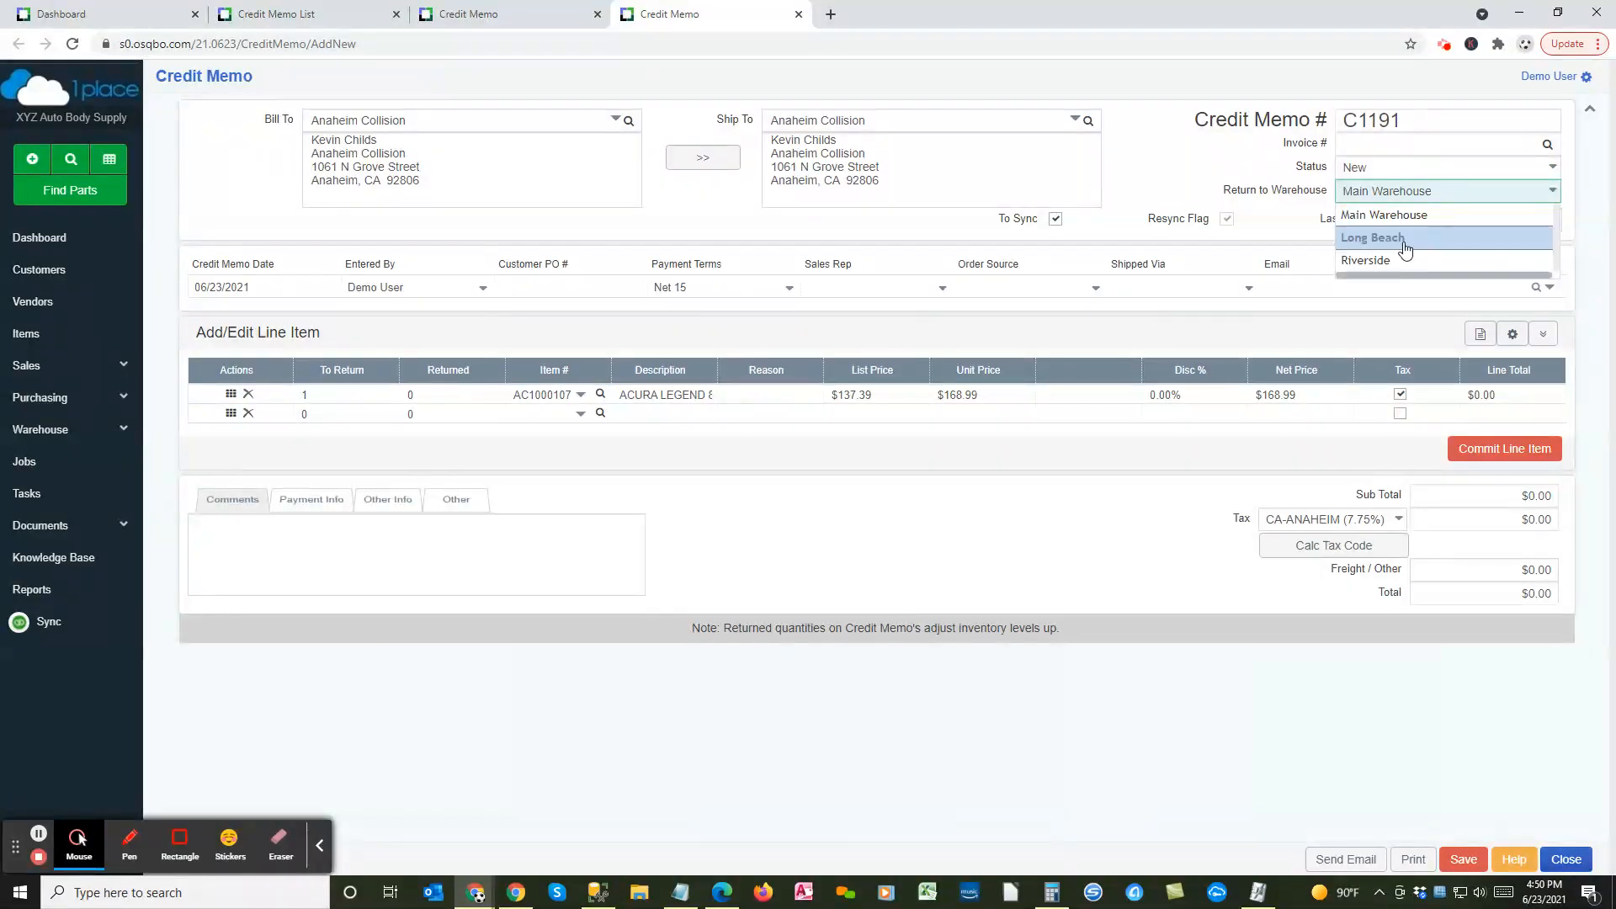
click(1230, 187)
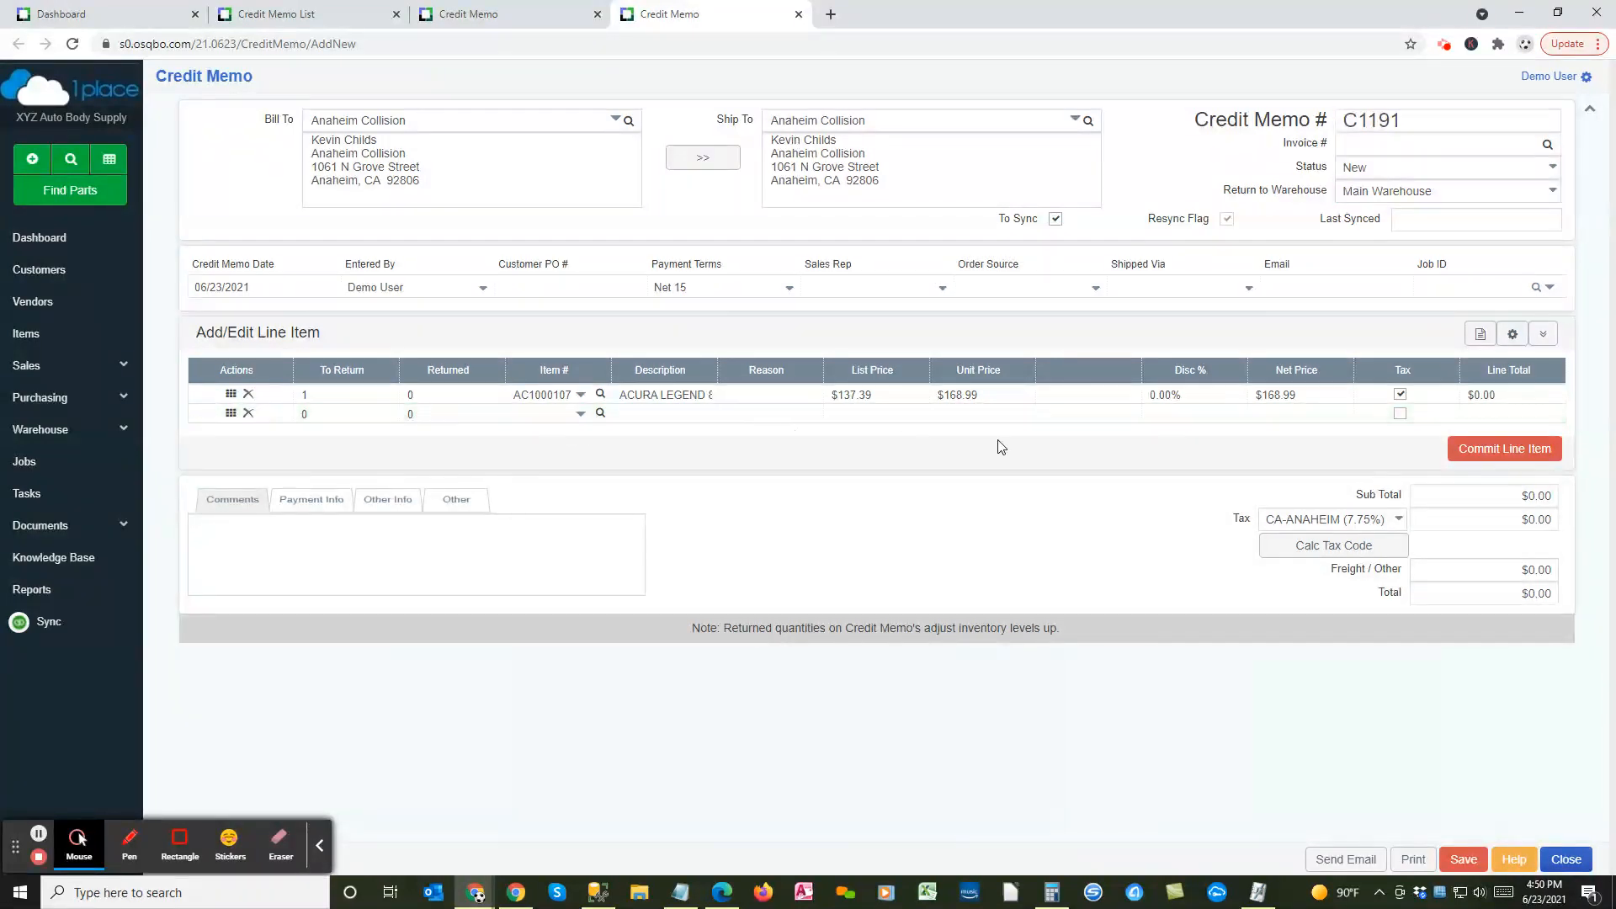
Step: Commit the AC1000107 line item to the credit memo
click(452, 393)
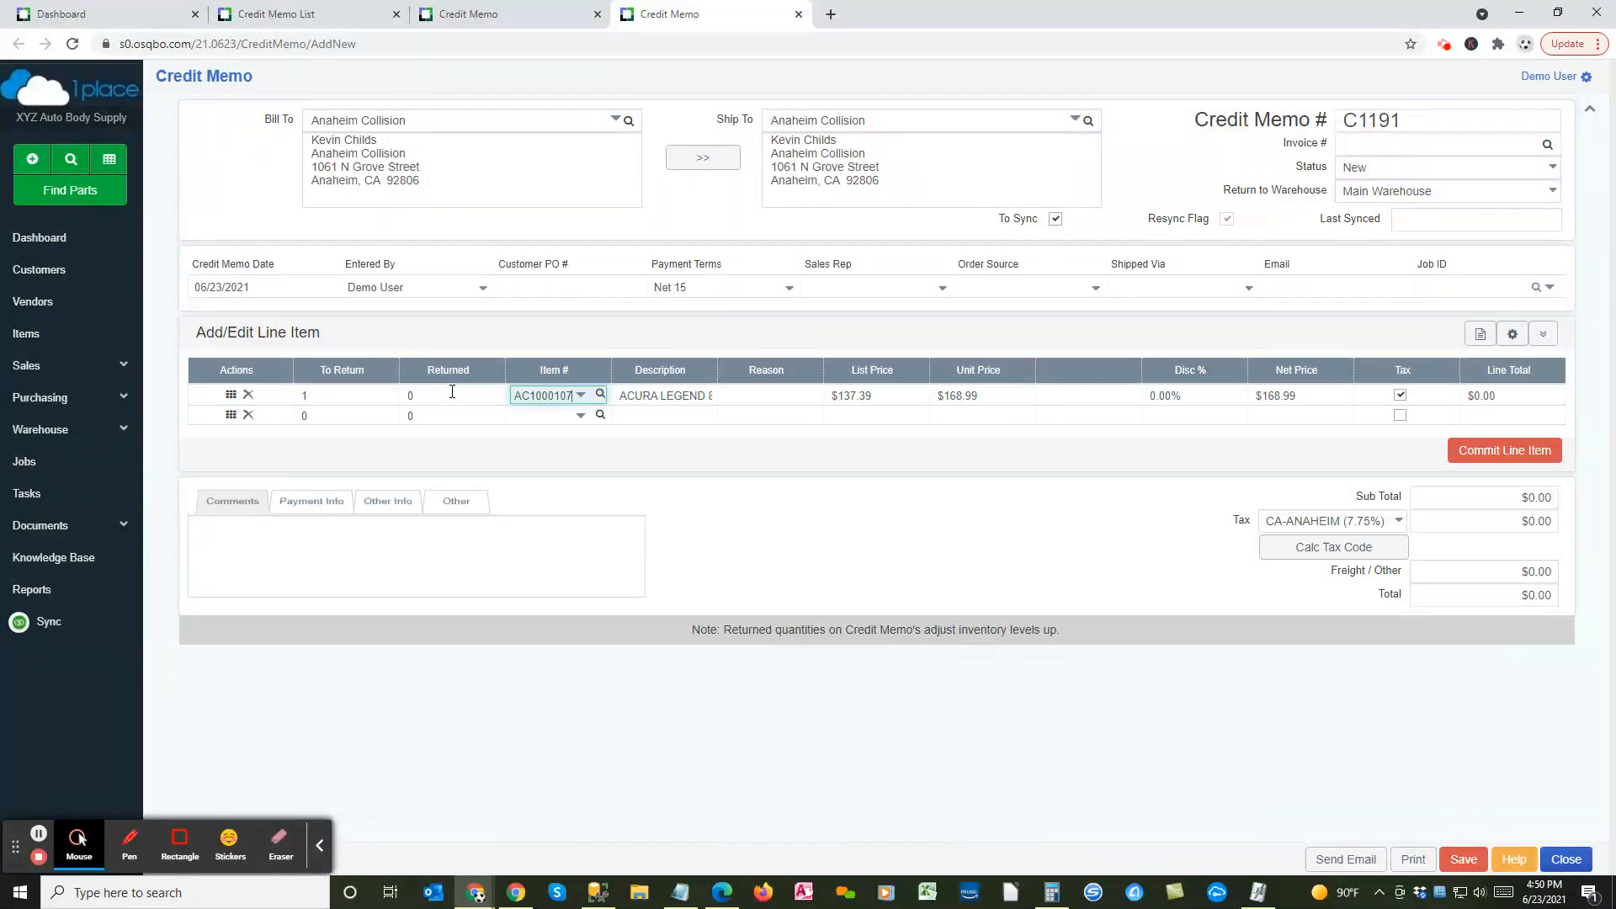
key(Tab)
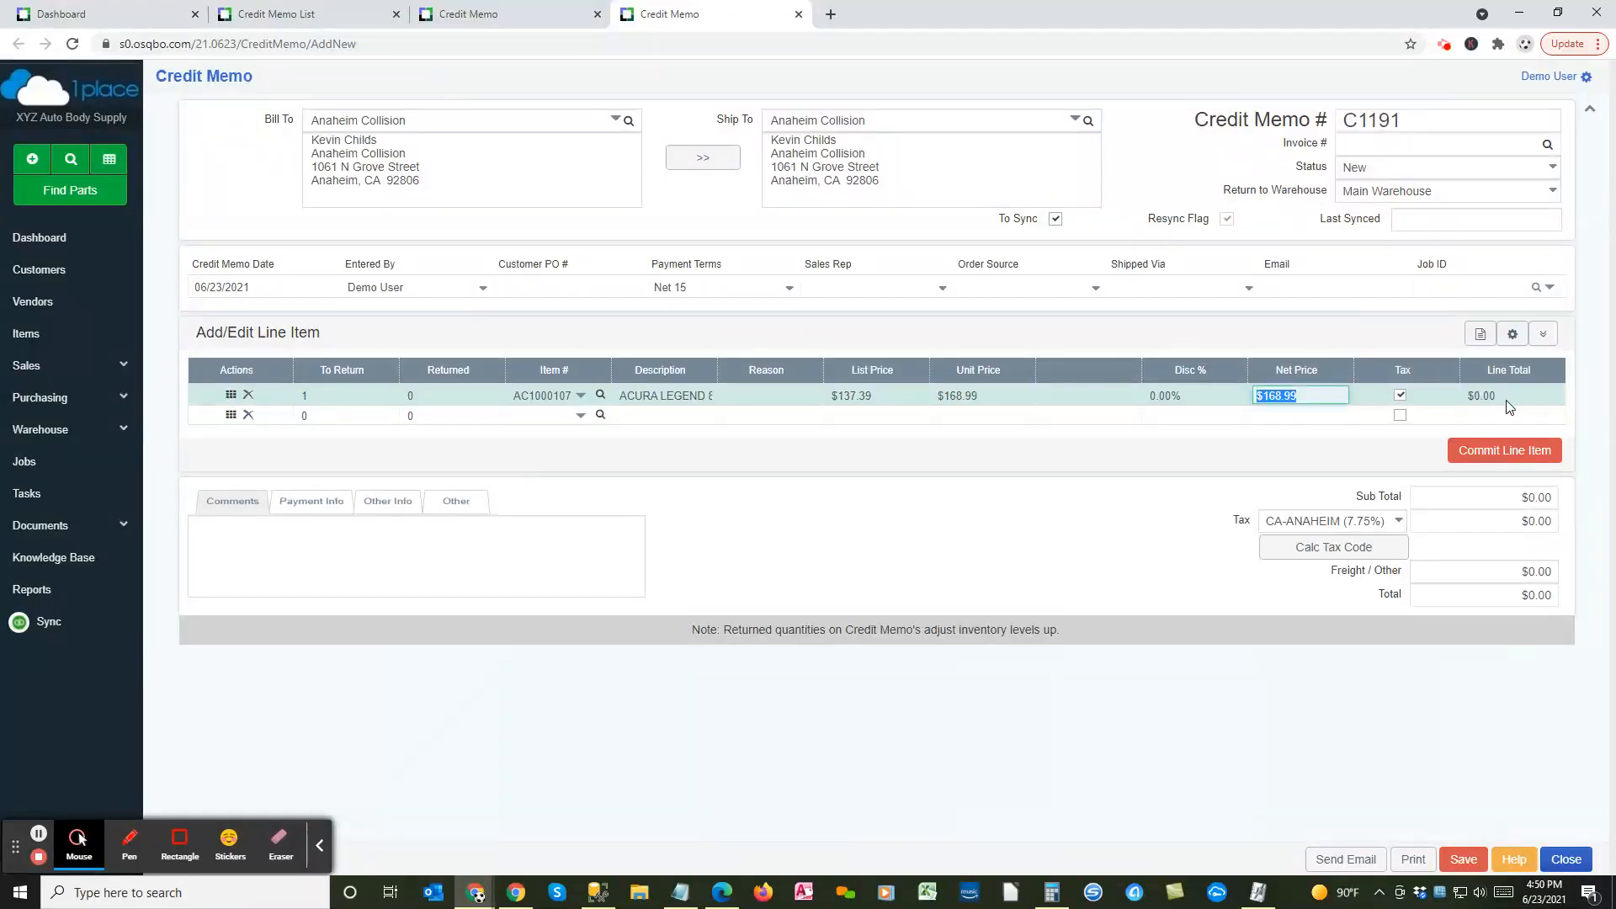
click(1502, 451)
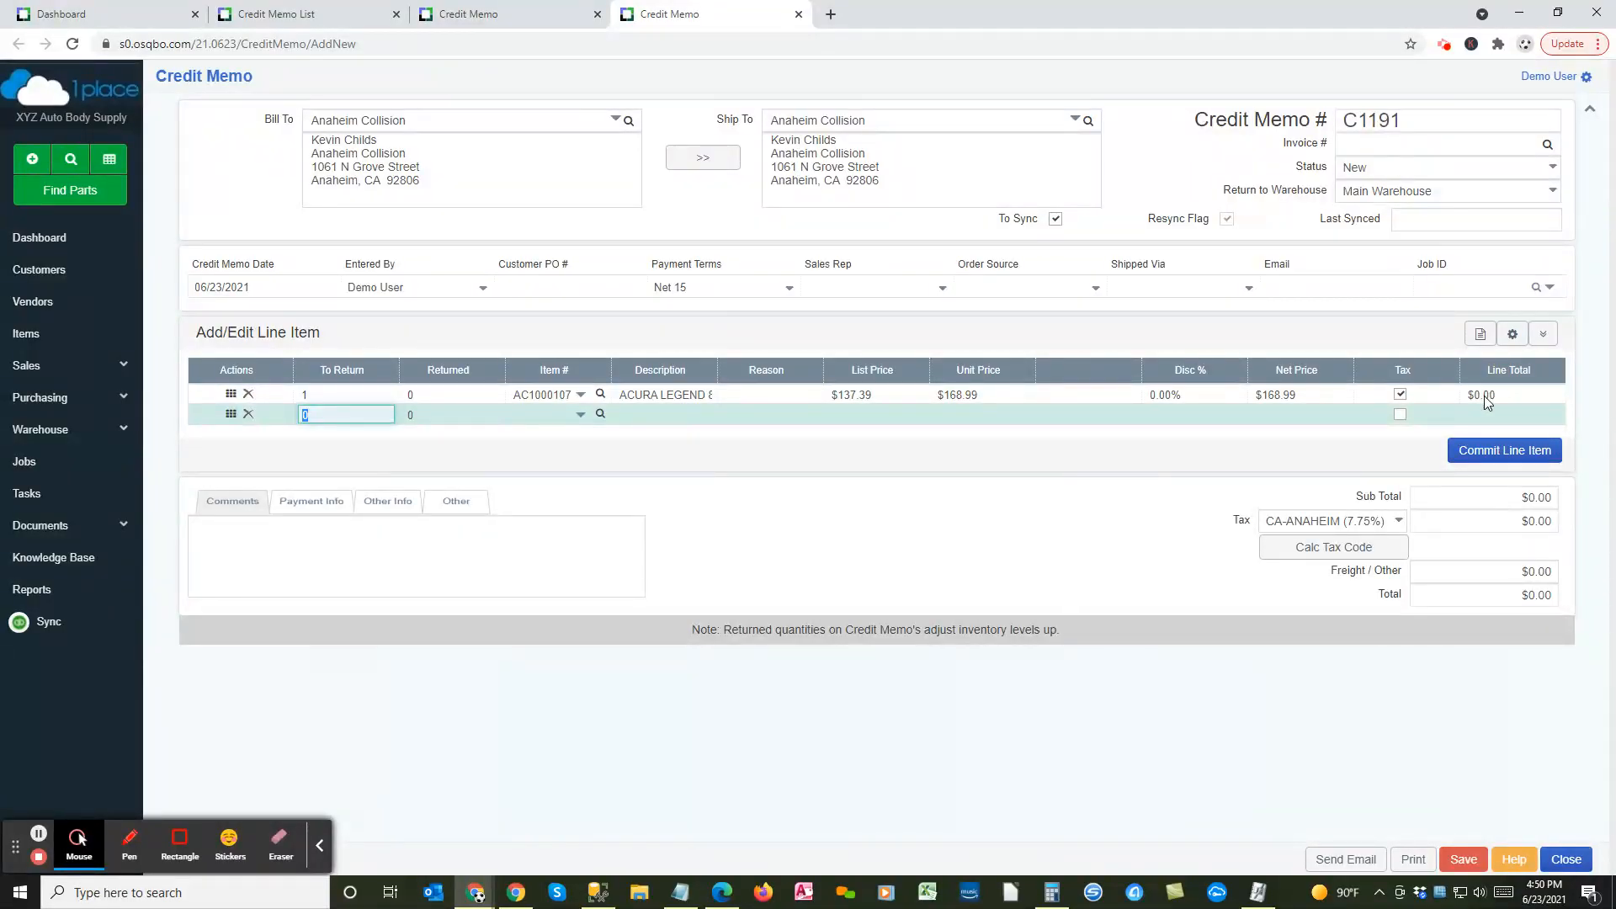
Step: Set the Returned quantity of the AC1000107 line to 1 and commit the line item
click(433, 393)
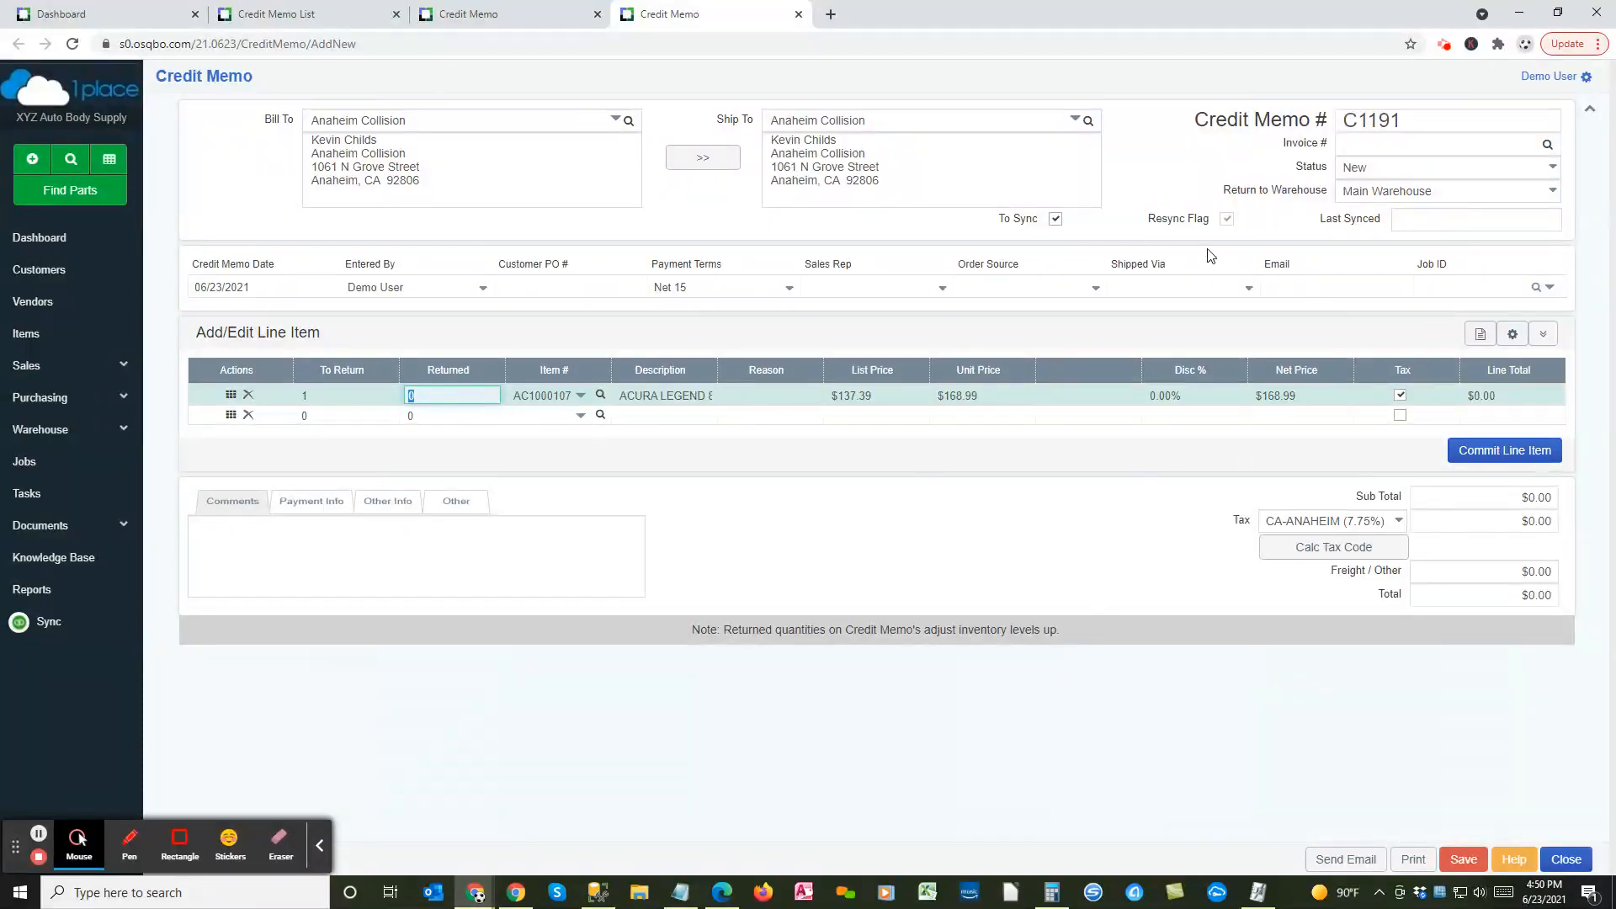
text(1)
click(592, 390)
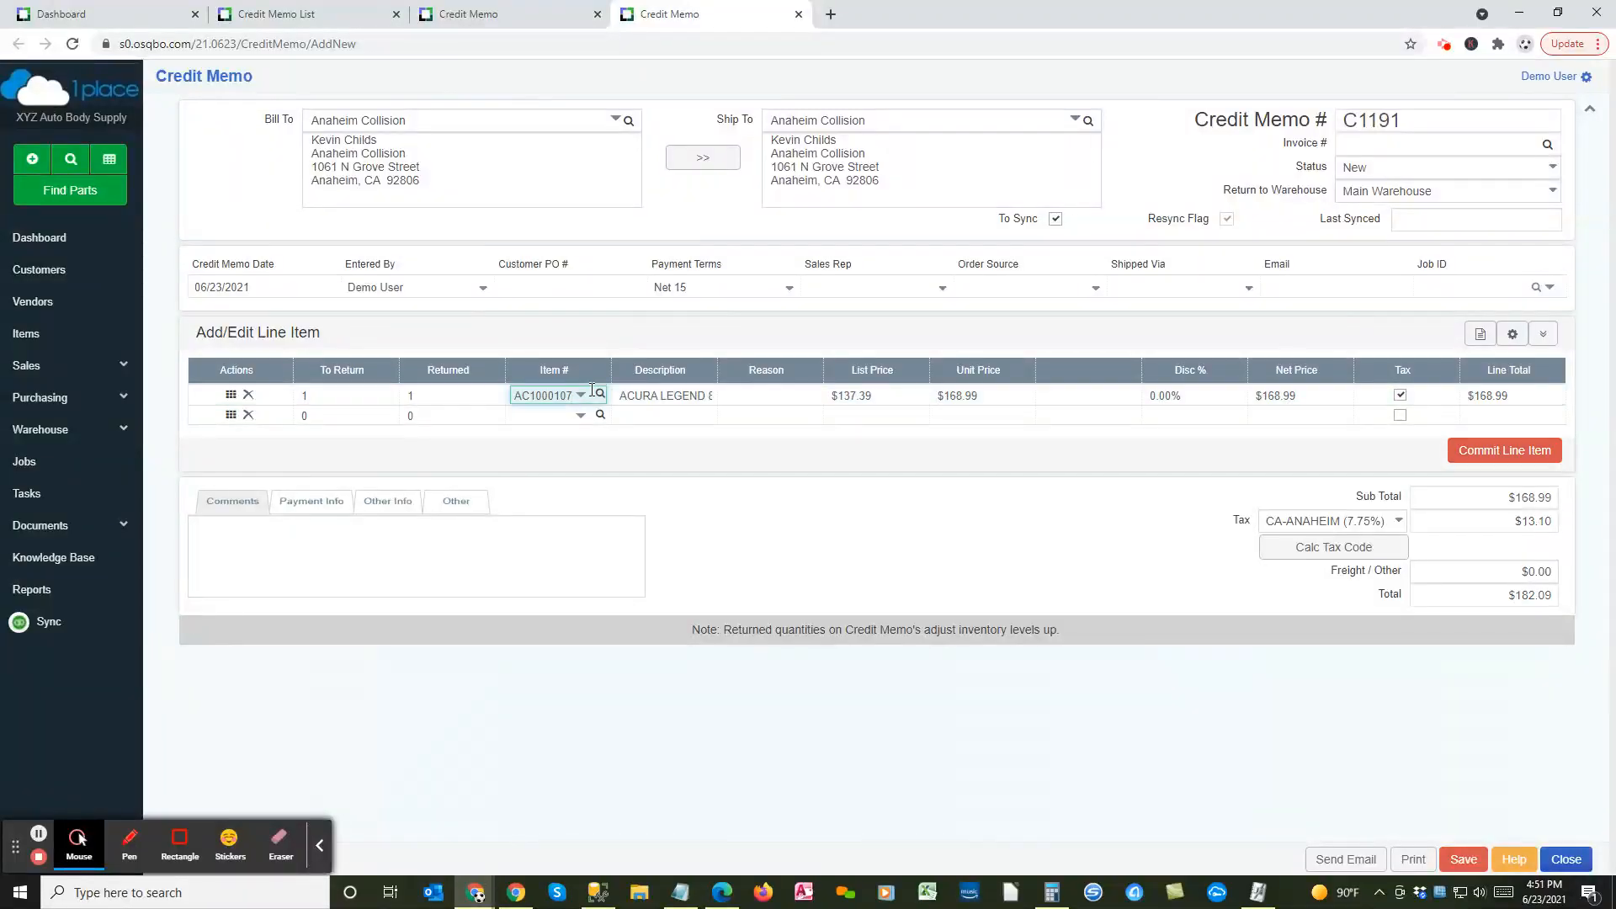
key(Tab)
key(Tab)
key(Tab)
key(Tab)
key(Tab)
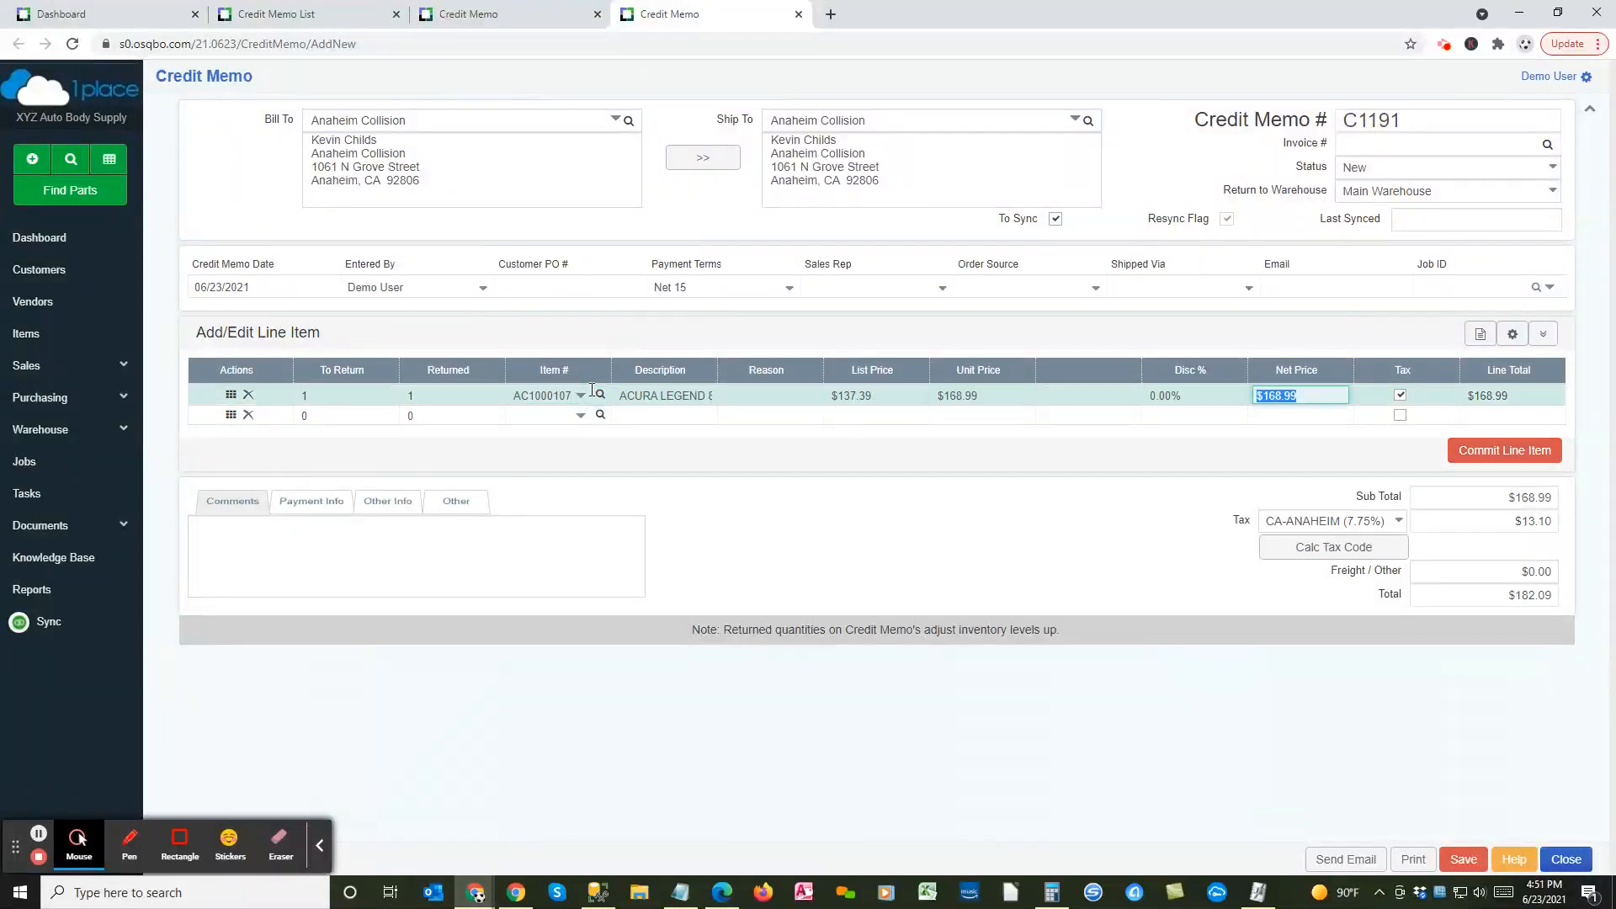
key(Tab)
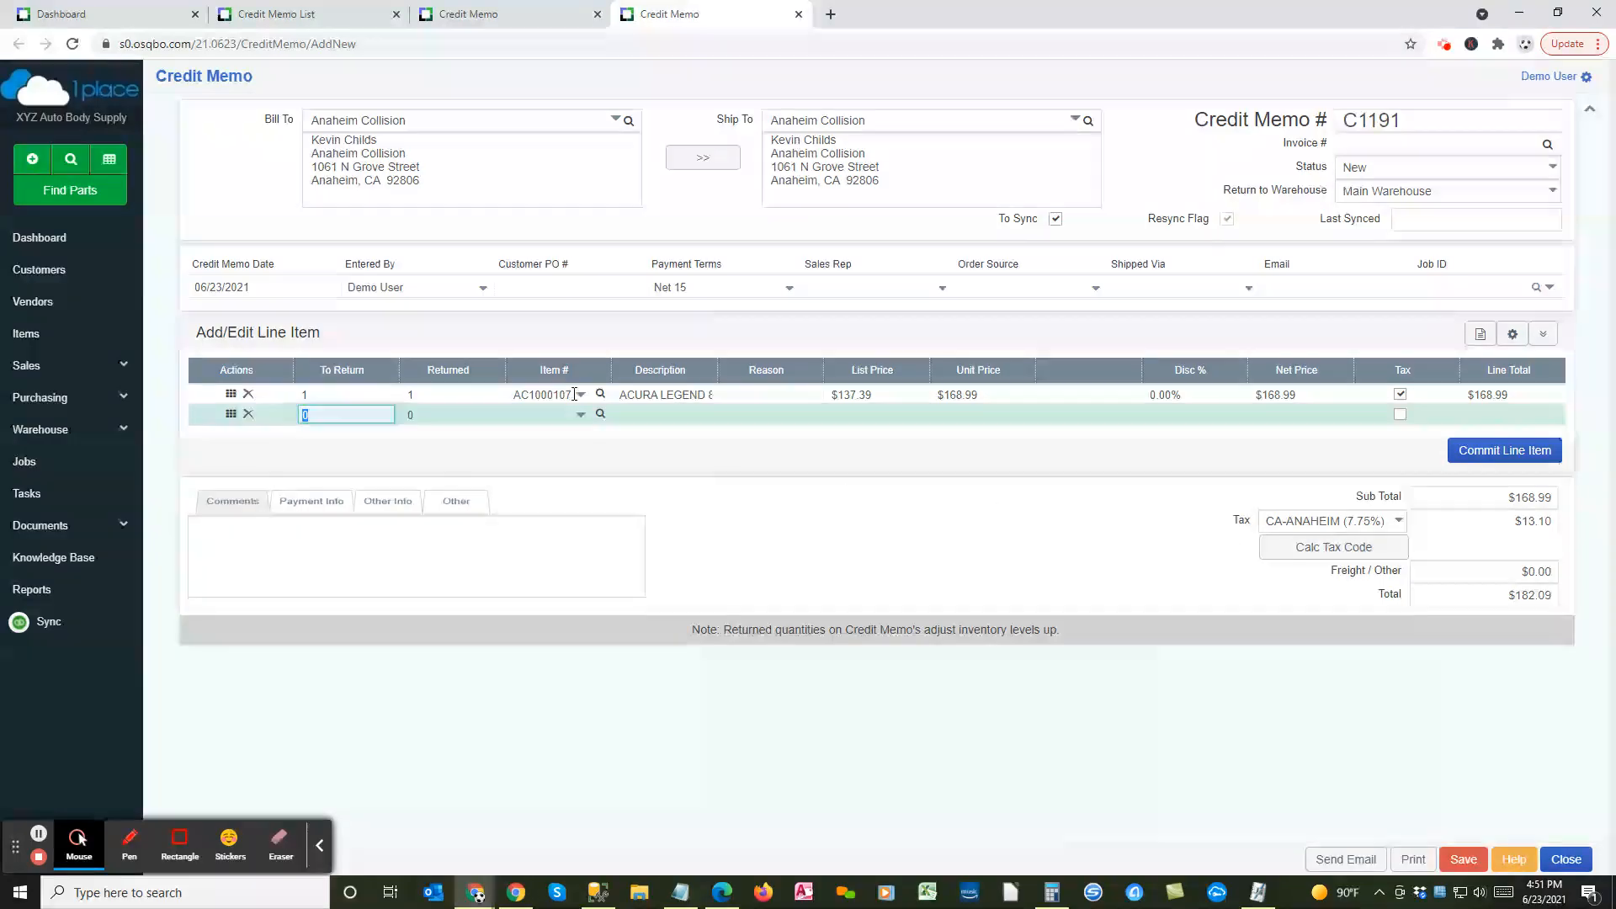
Step: Check the stock records in the item detail of AC1000107, then return to the credit memo
click(601, 395)
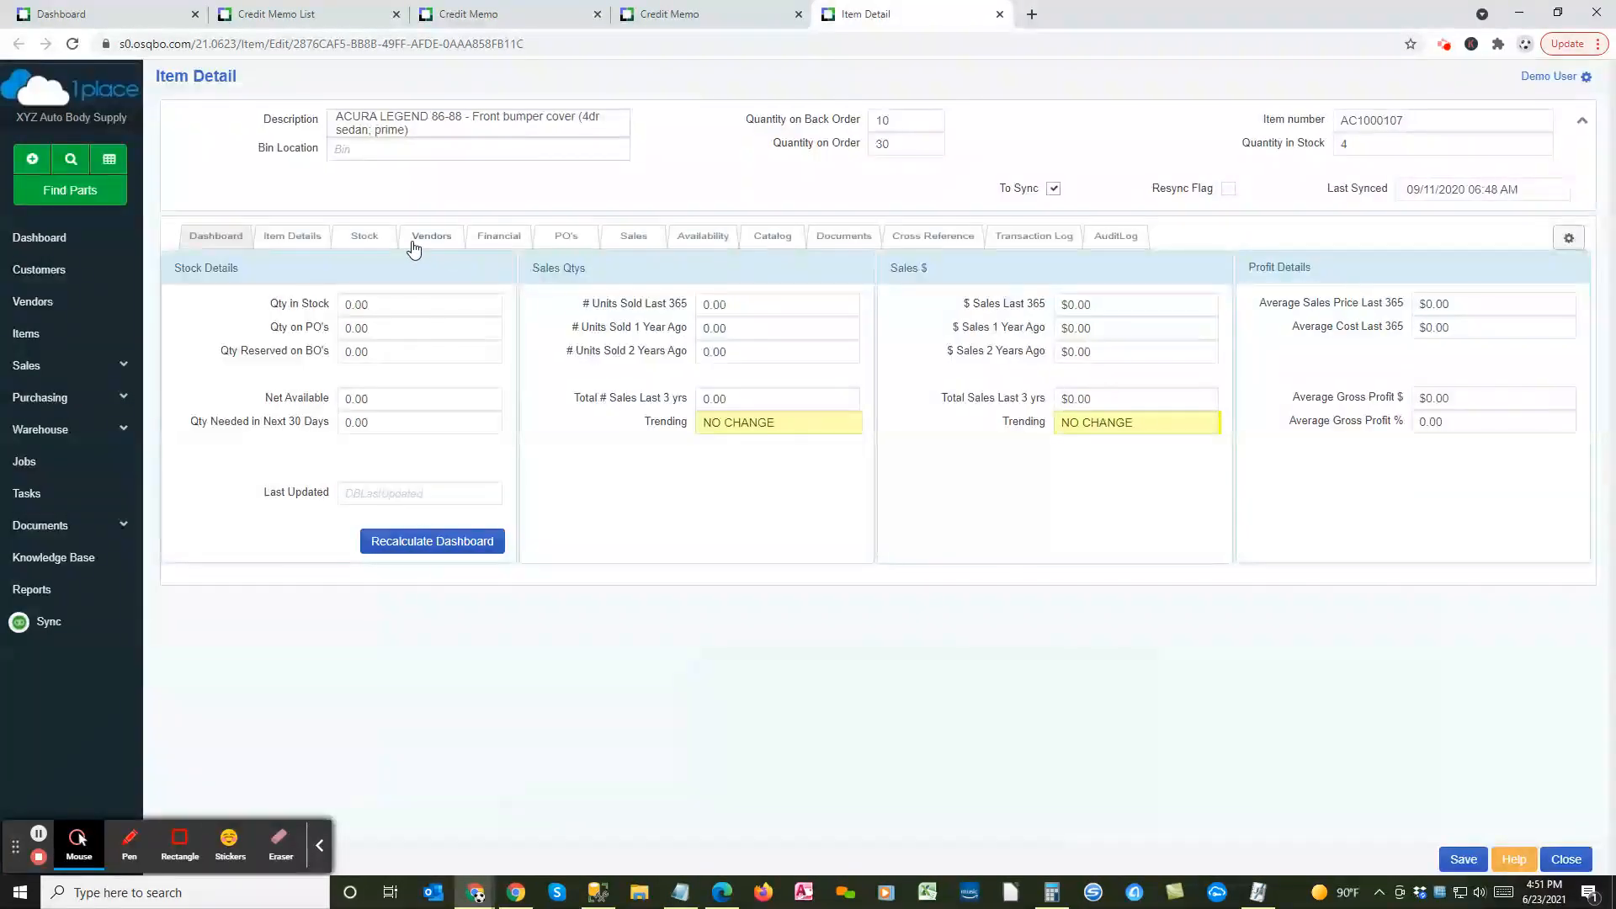
click(364, 237)
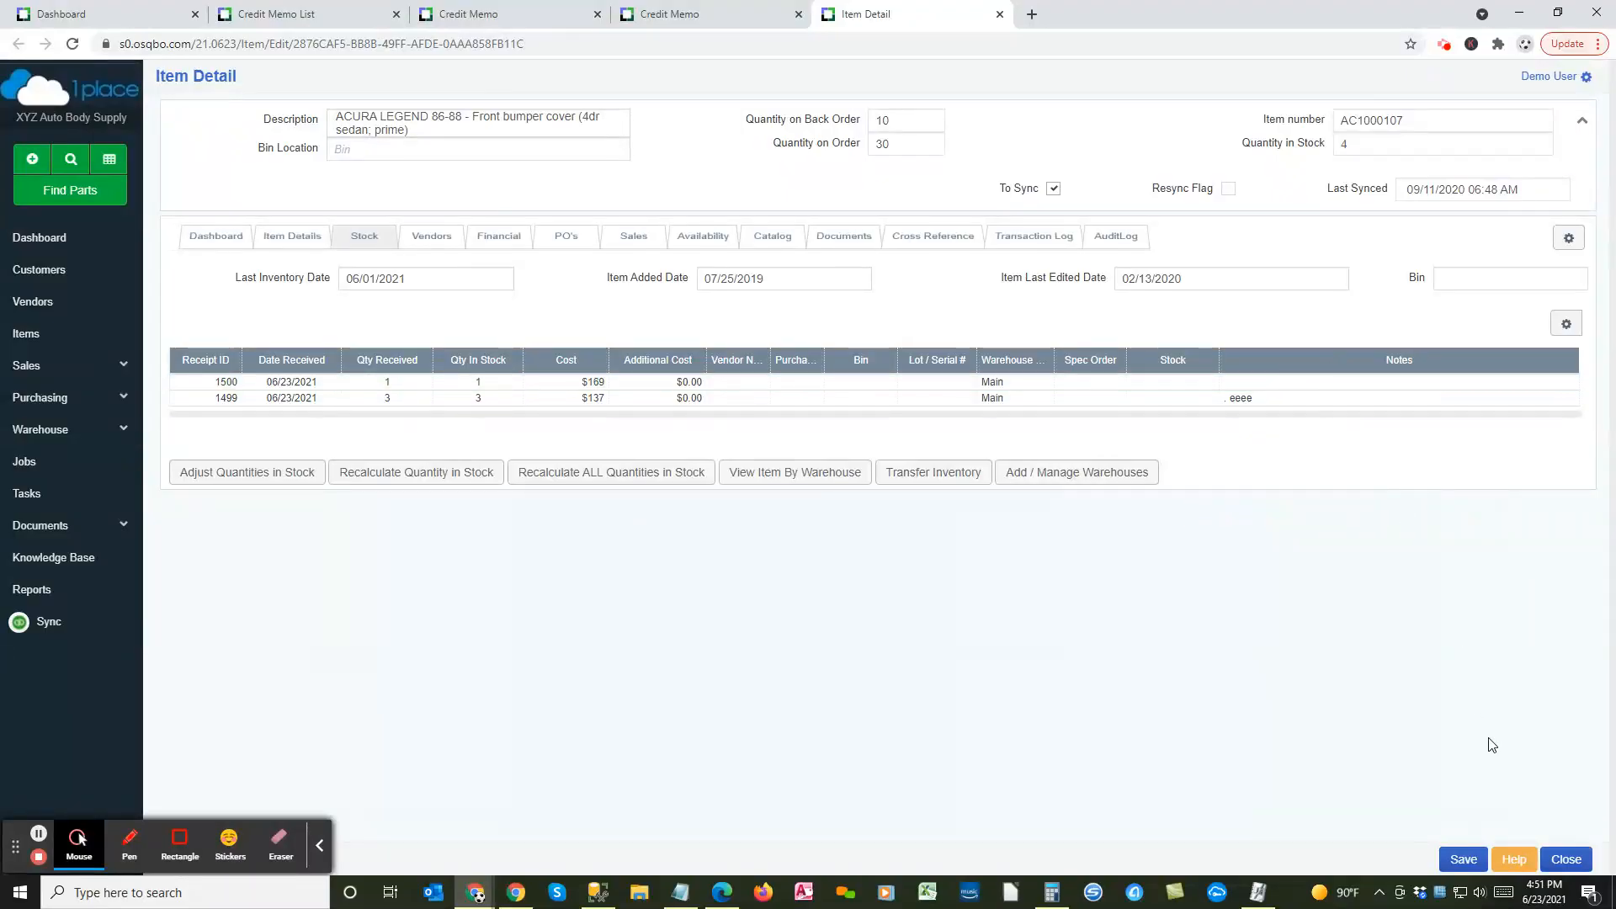
click(1567, 860)
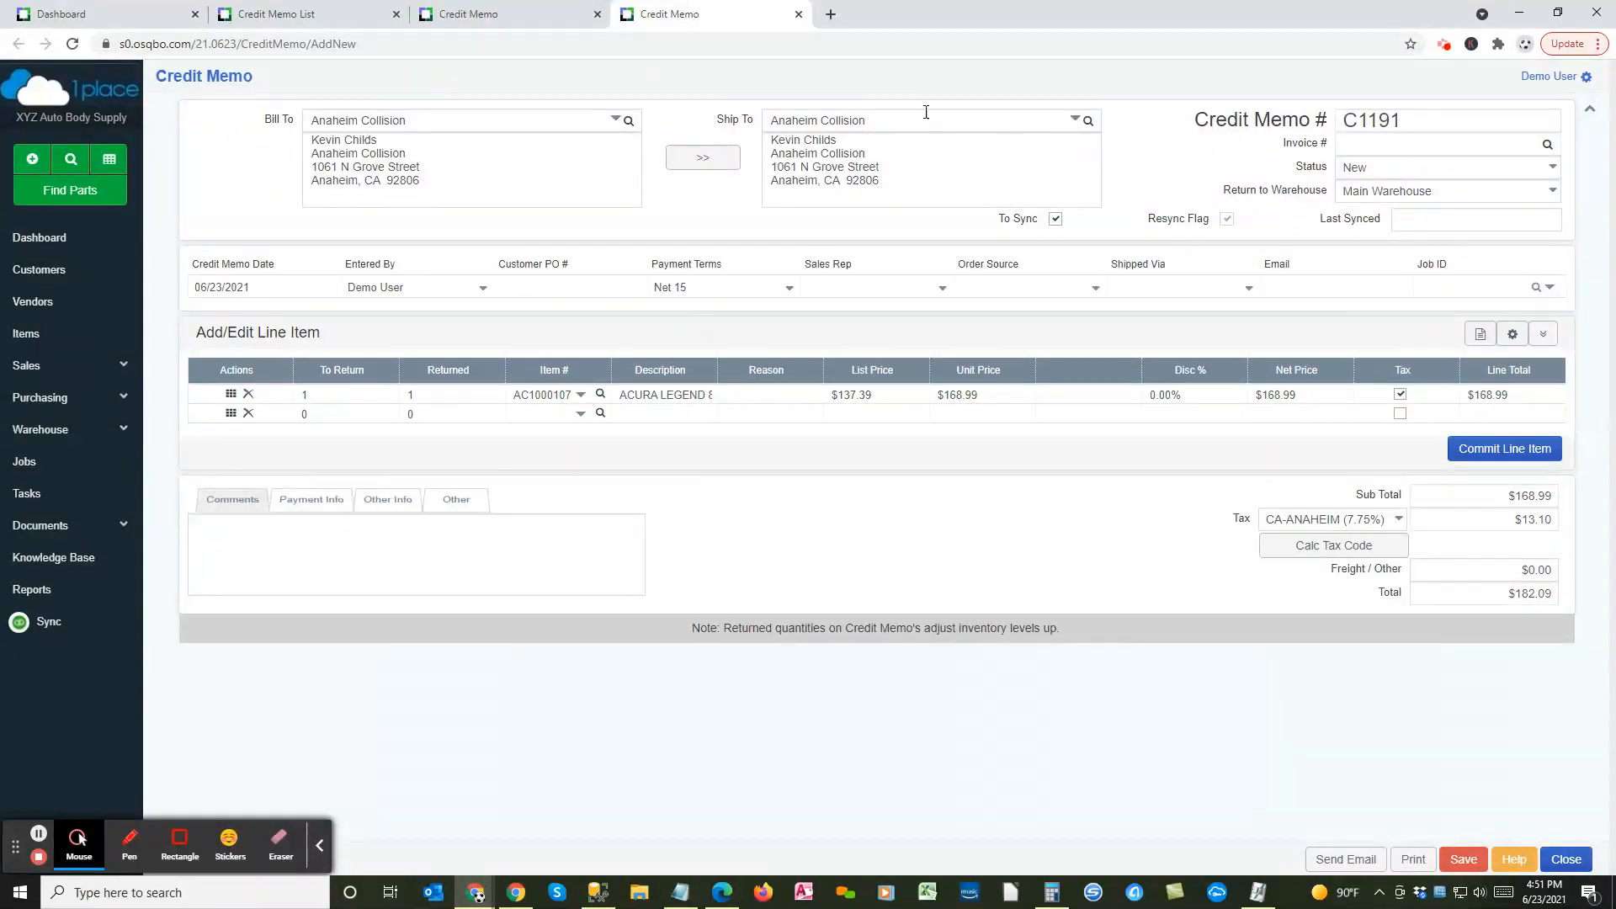
Step: Close the new credit memo without saving and close the existing Anaheim Collision credit memo
click(800, 17)
click(875, 138)
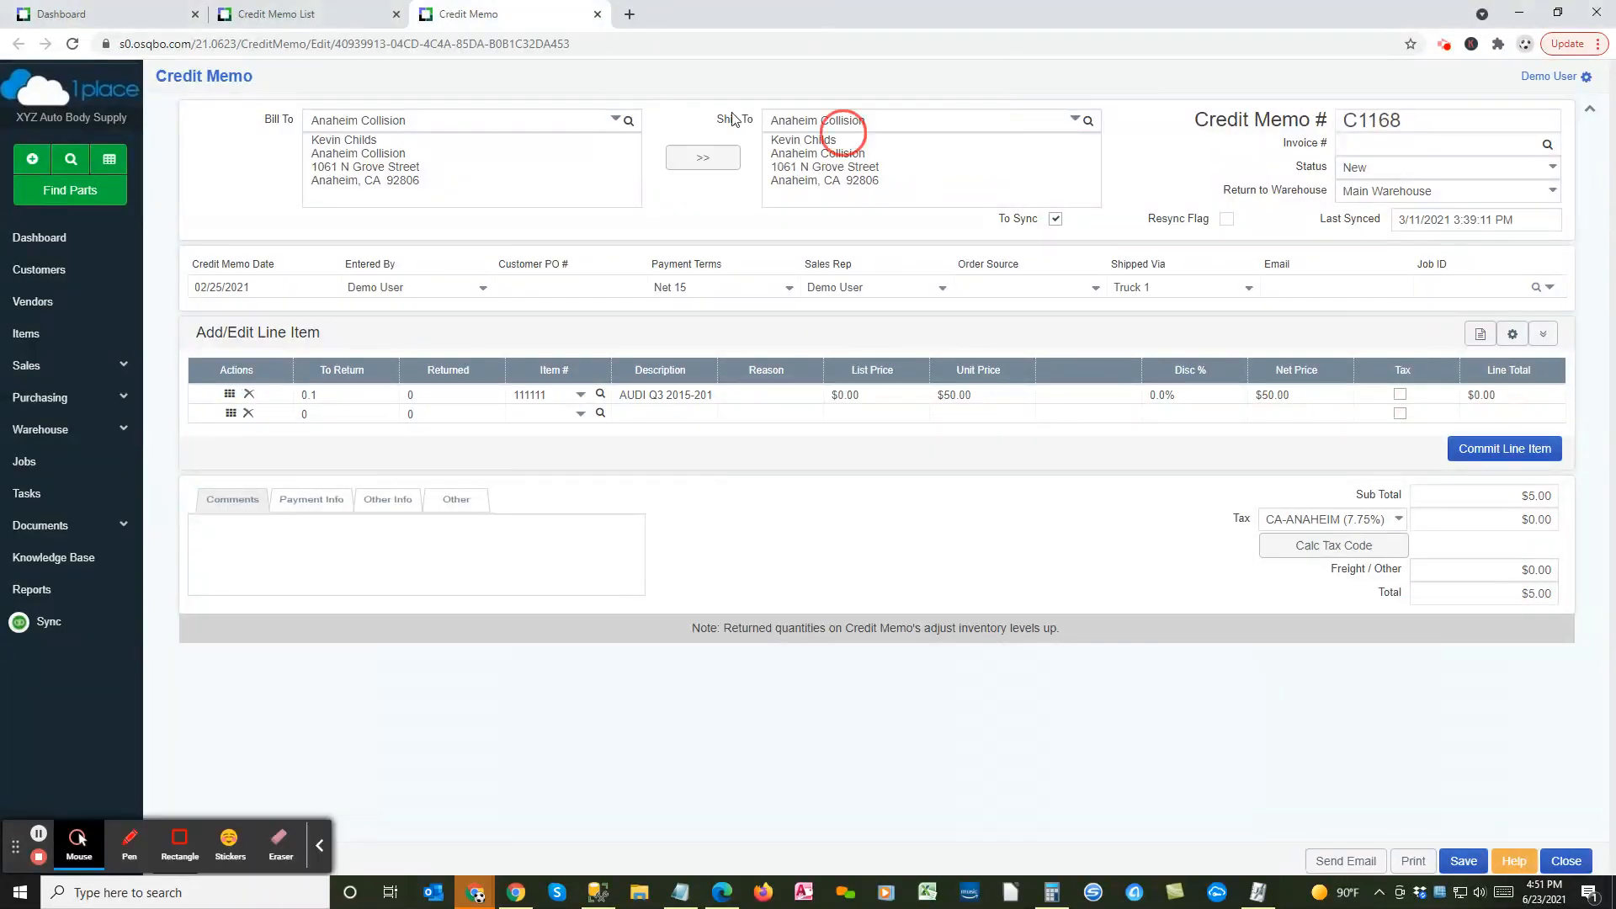
click(597, 15)
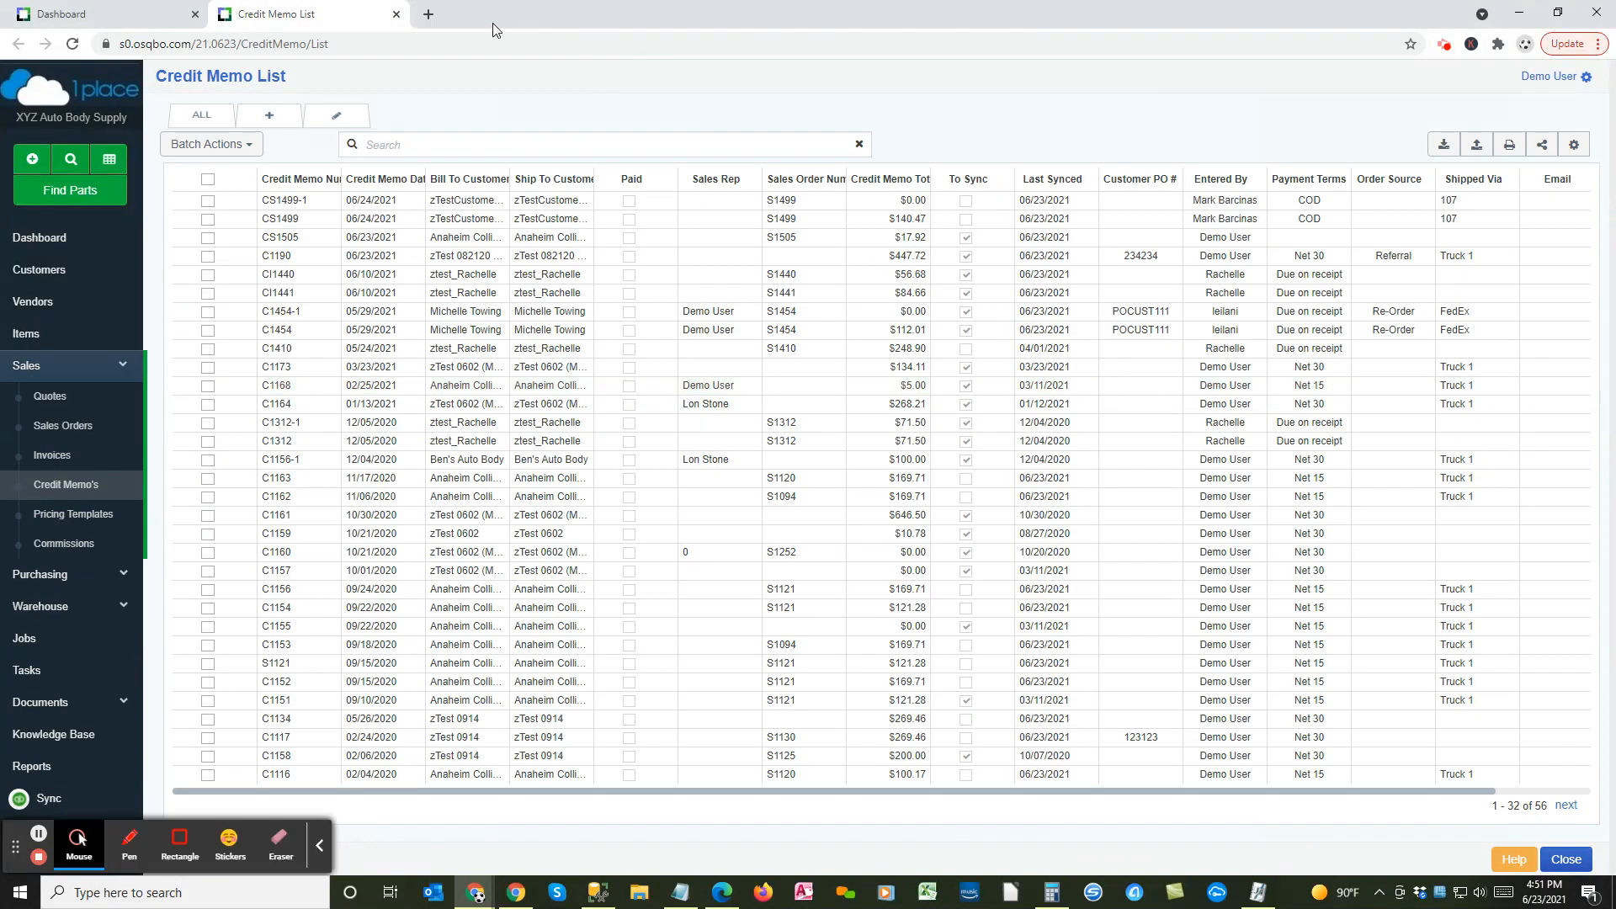
Step: Close the credit memo list and open the 06/16/2021 invoice of Ben's Auto Body of Buena Park through Quick Search
click(396, 14)
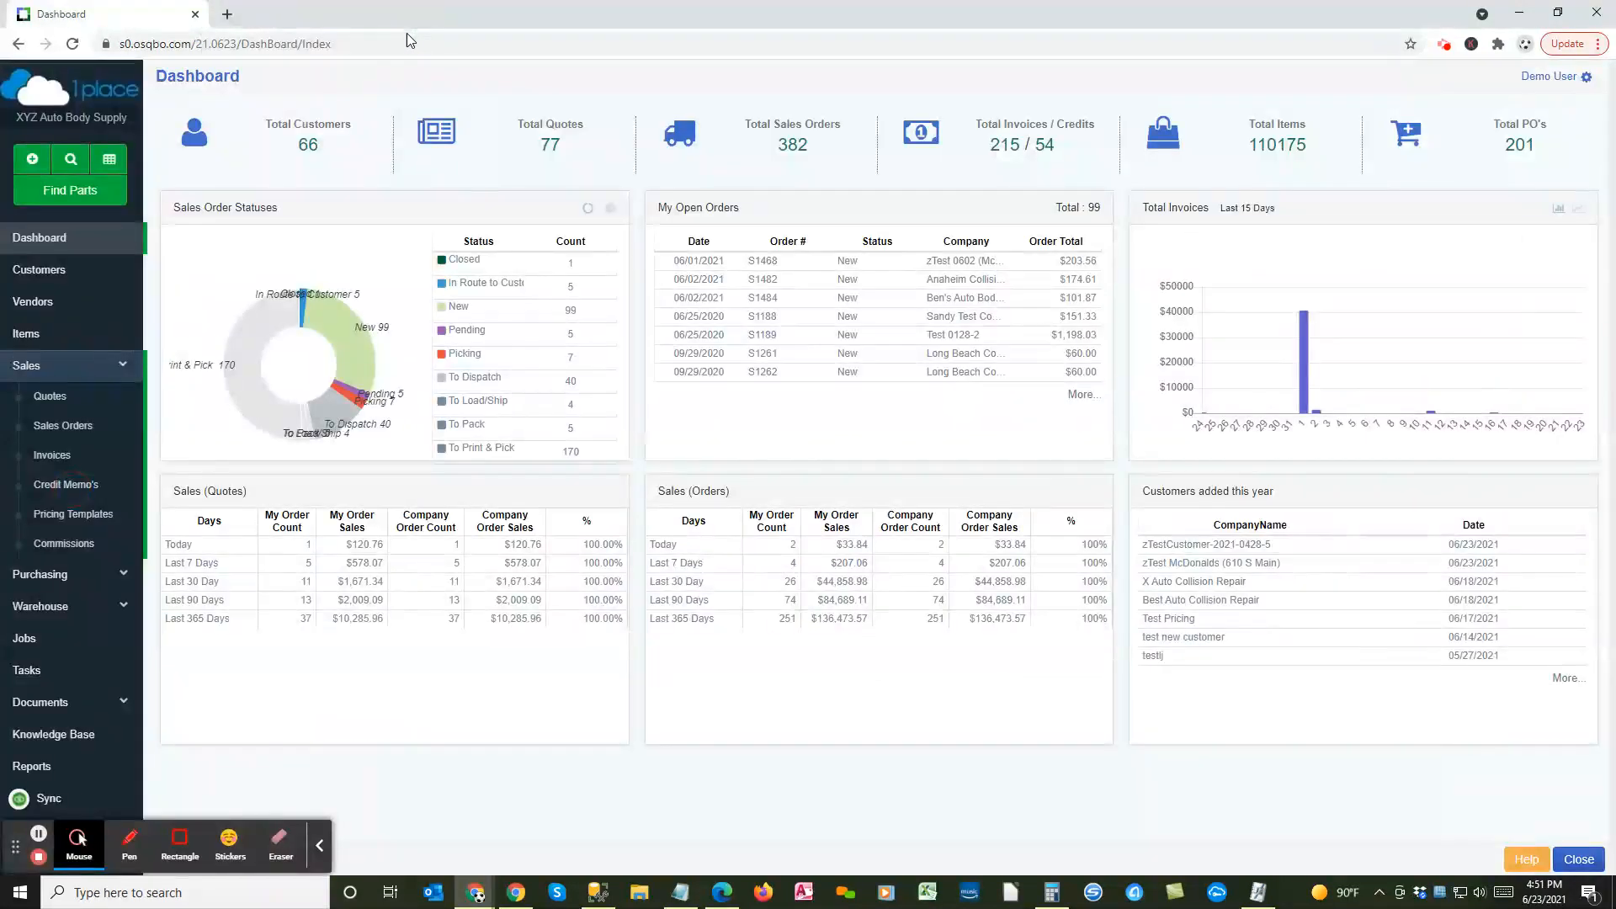
key(ctrl+f)
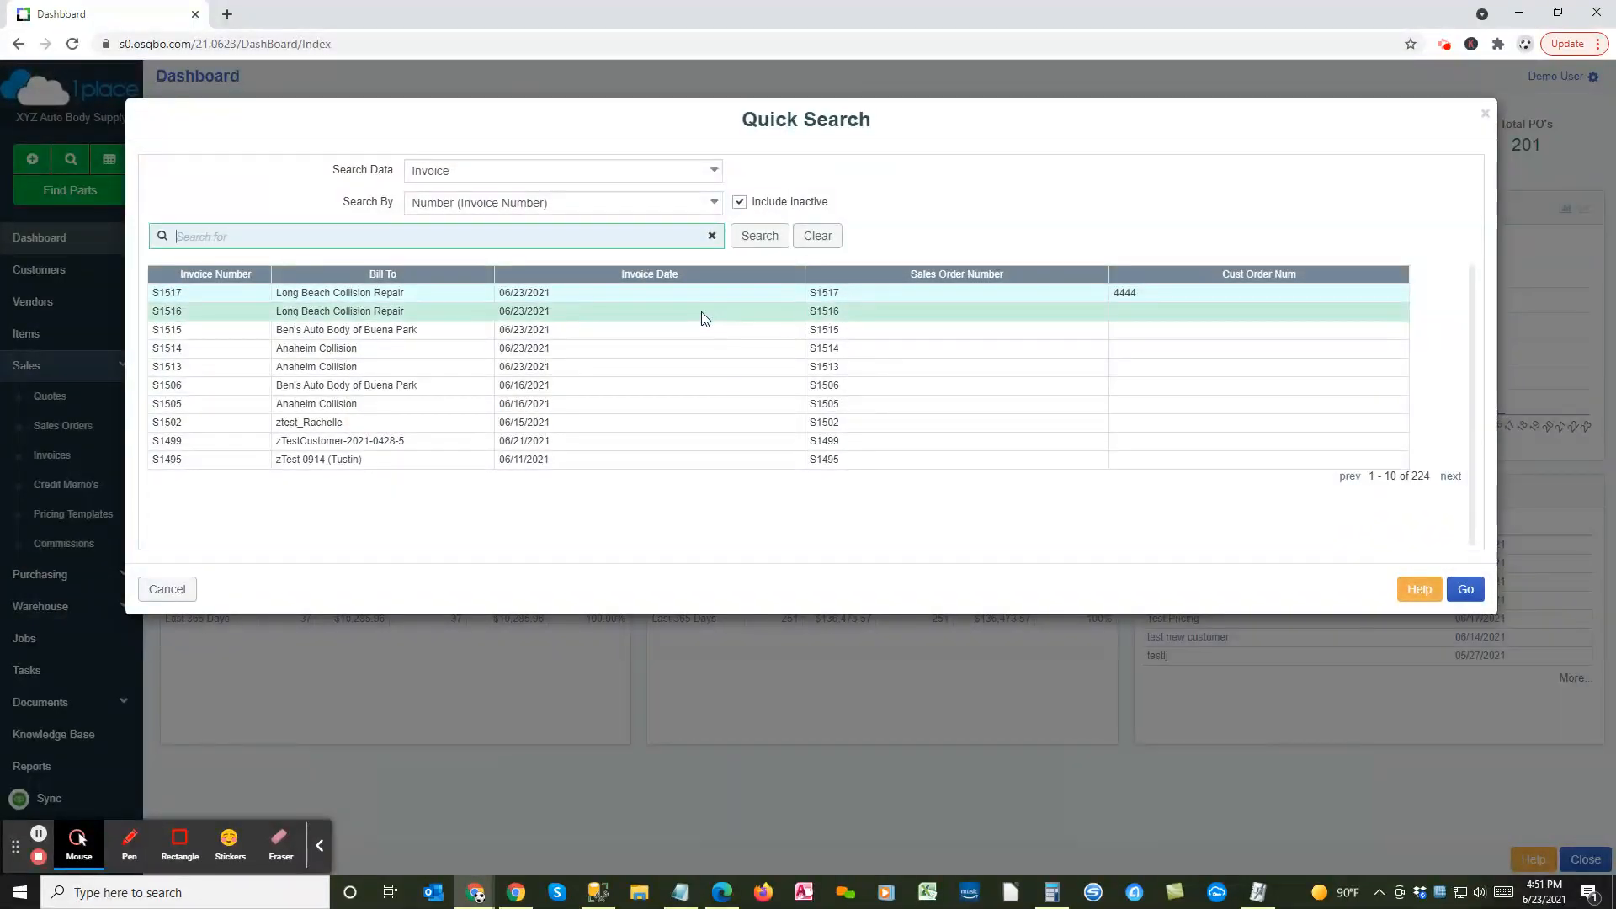
double_click(672, 391)
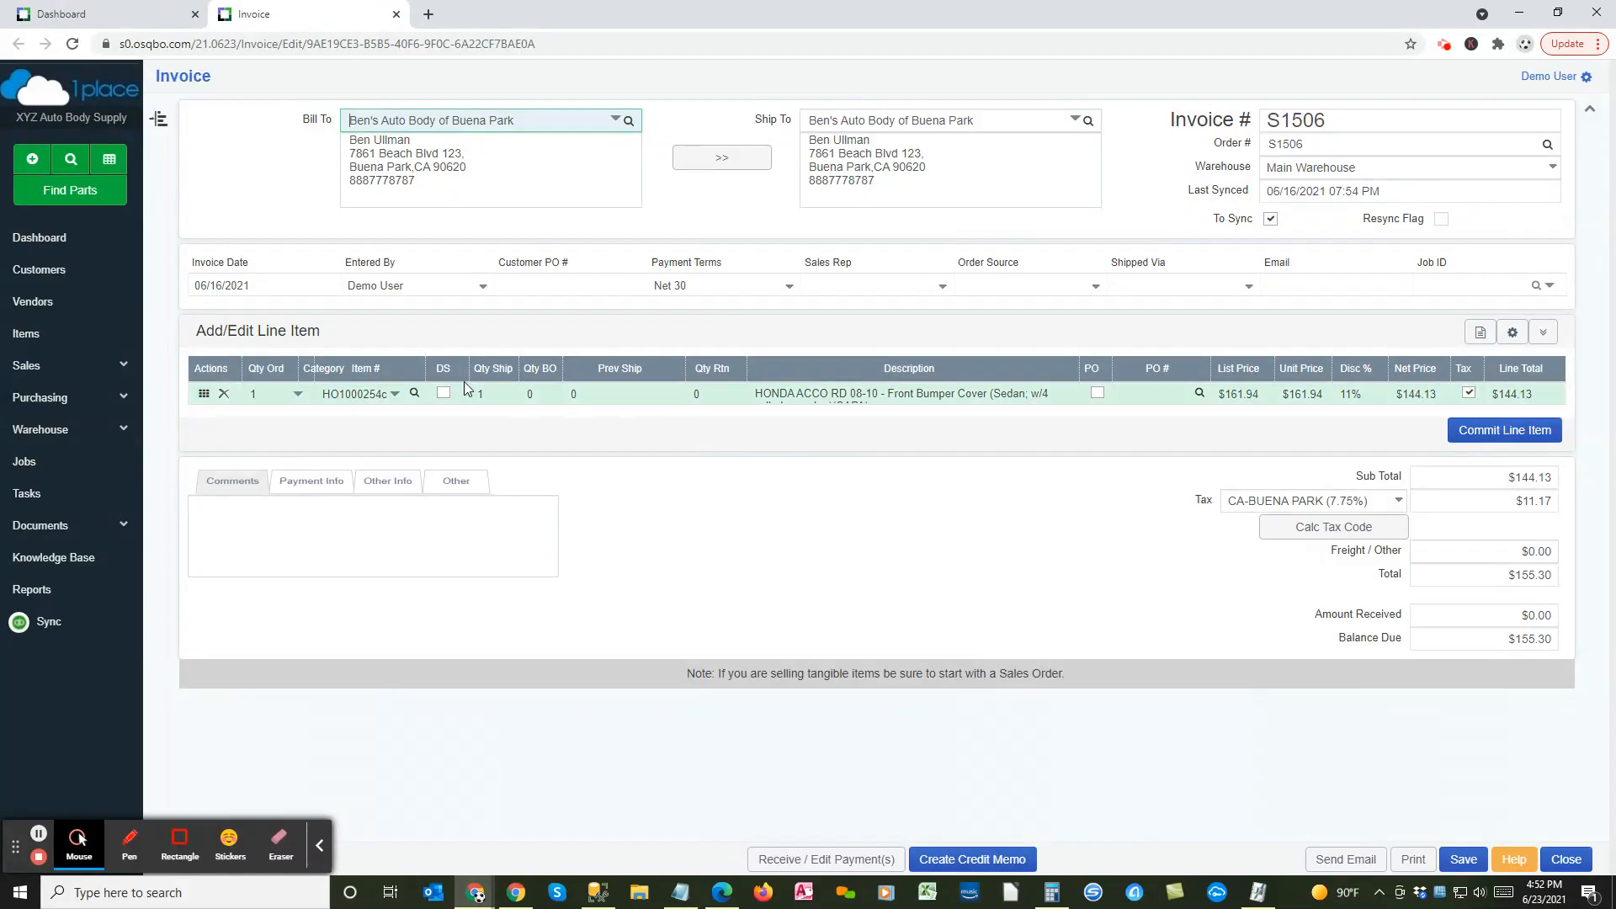
Step: Try to create a credit memo for only part of the invoice without entering a return quantity
click(973, 860)
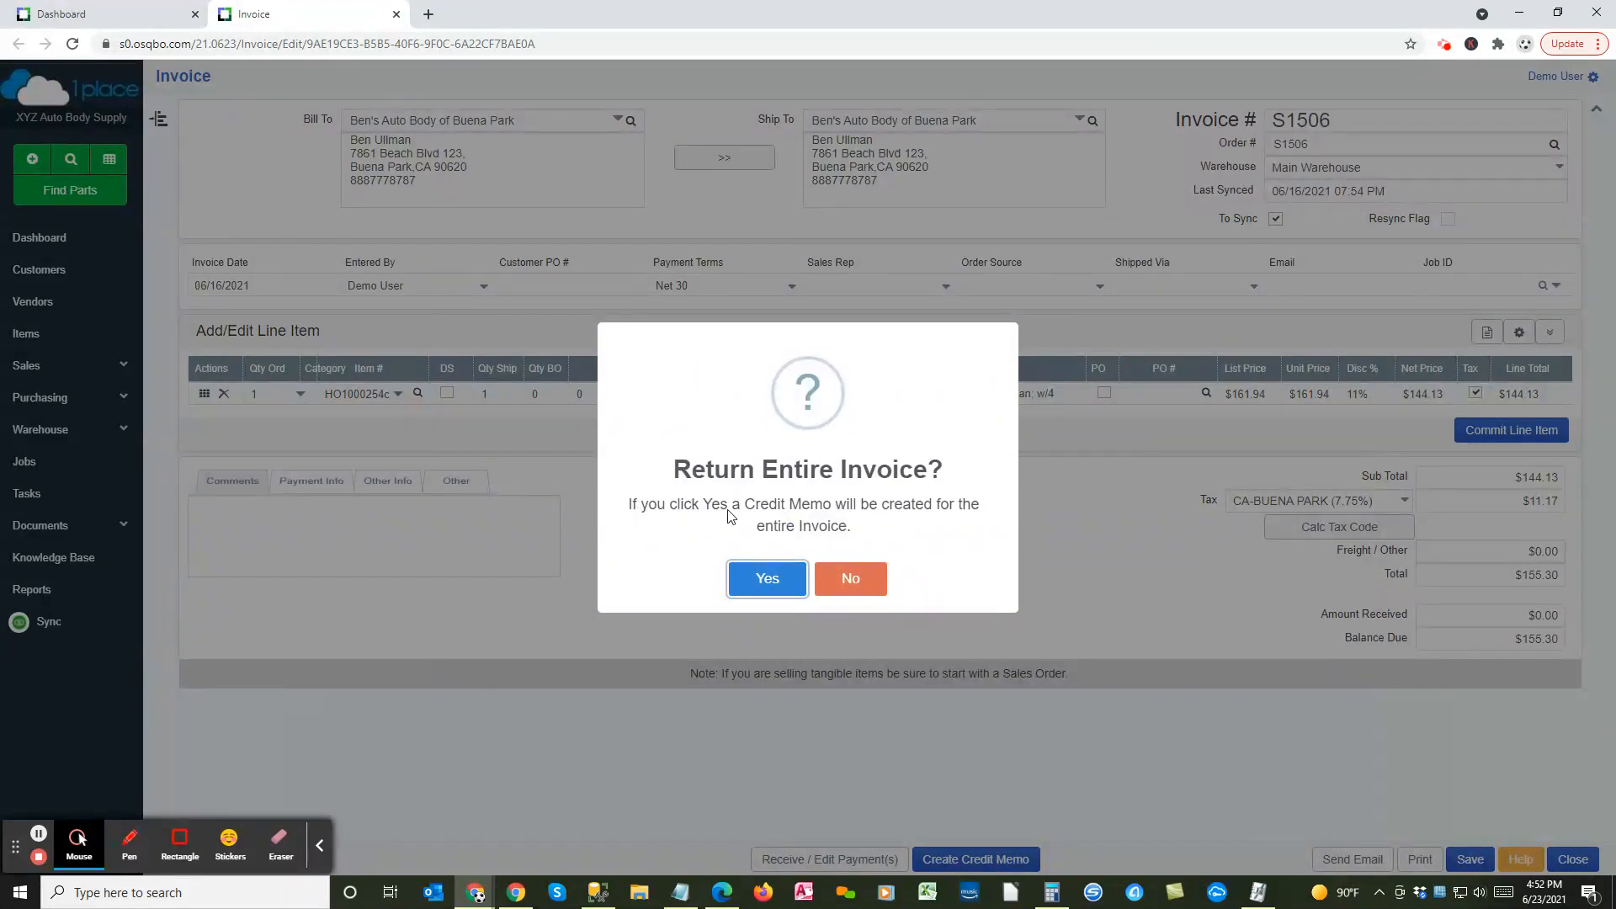
click(846, 580)
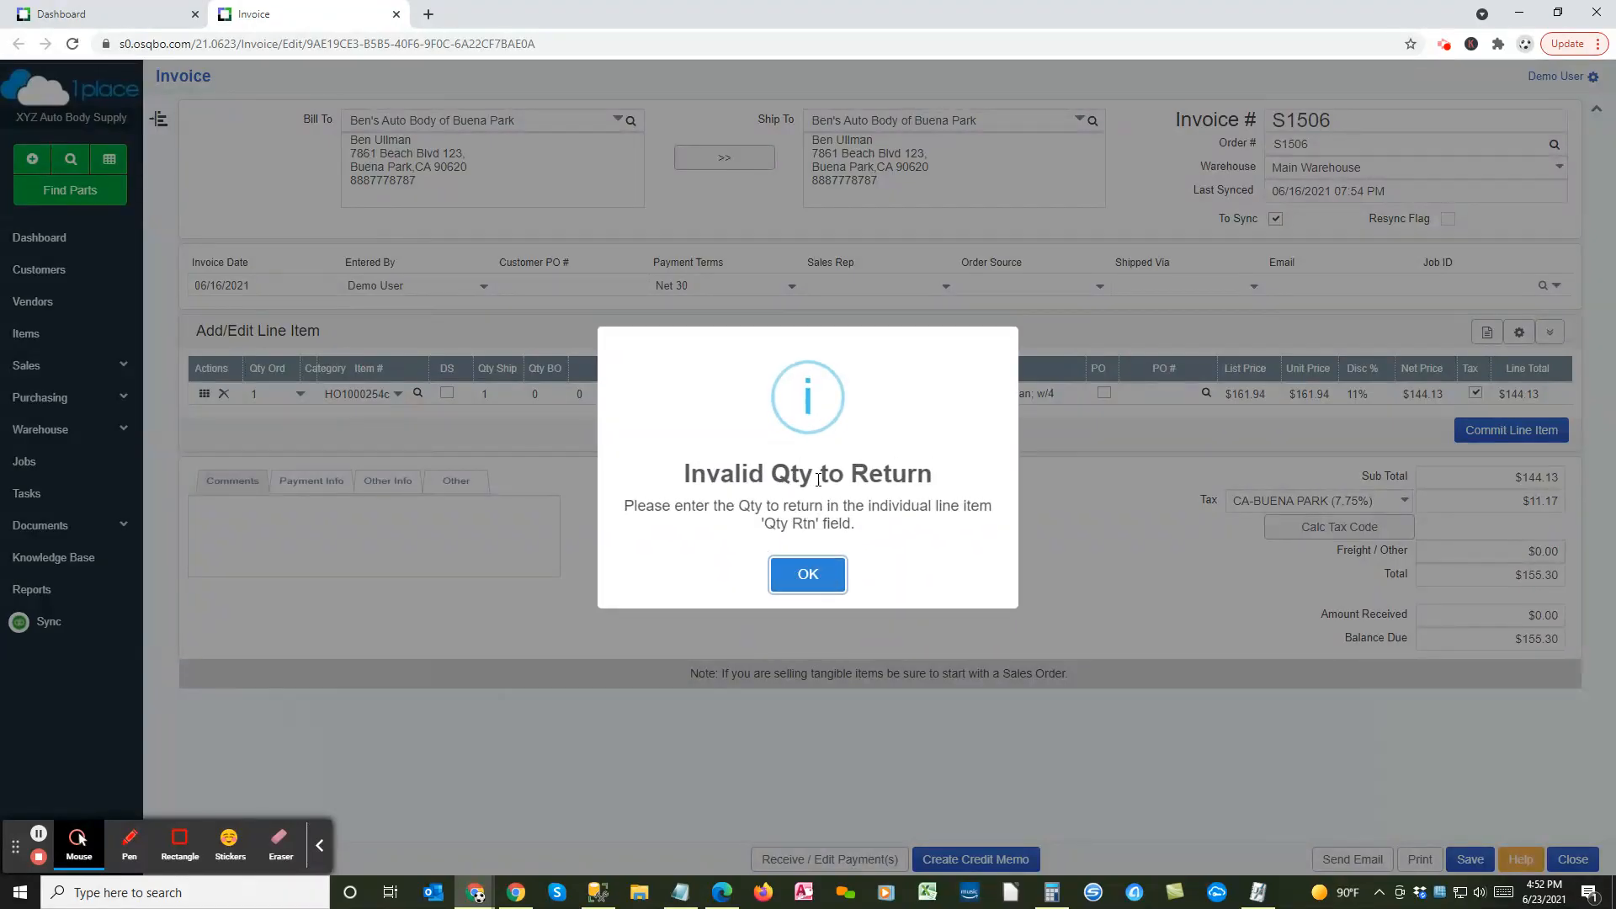
click(816, 571)
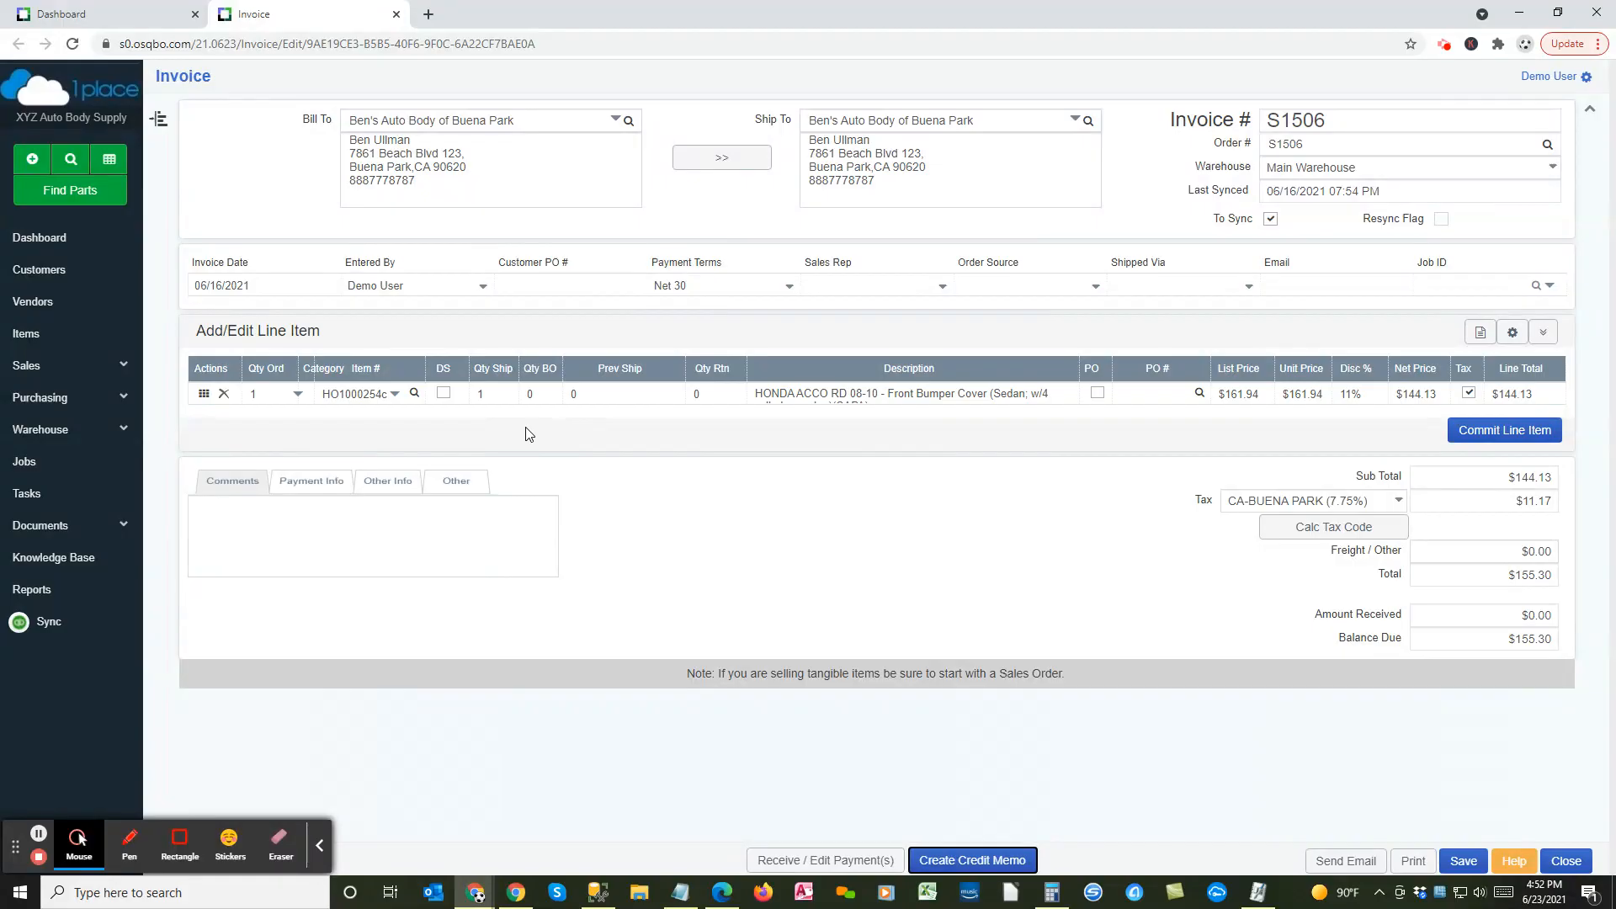
Step: Set Qty Rtn of the HO1000254c line to 1 and create a credit memo for only the selected return items
click(717, 393)
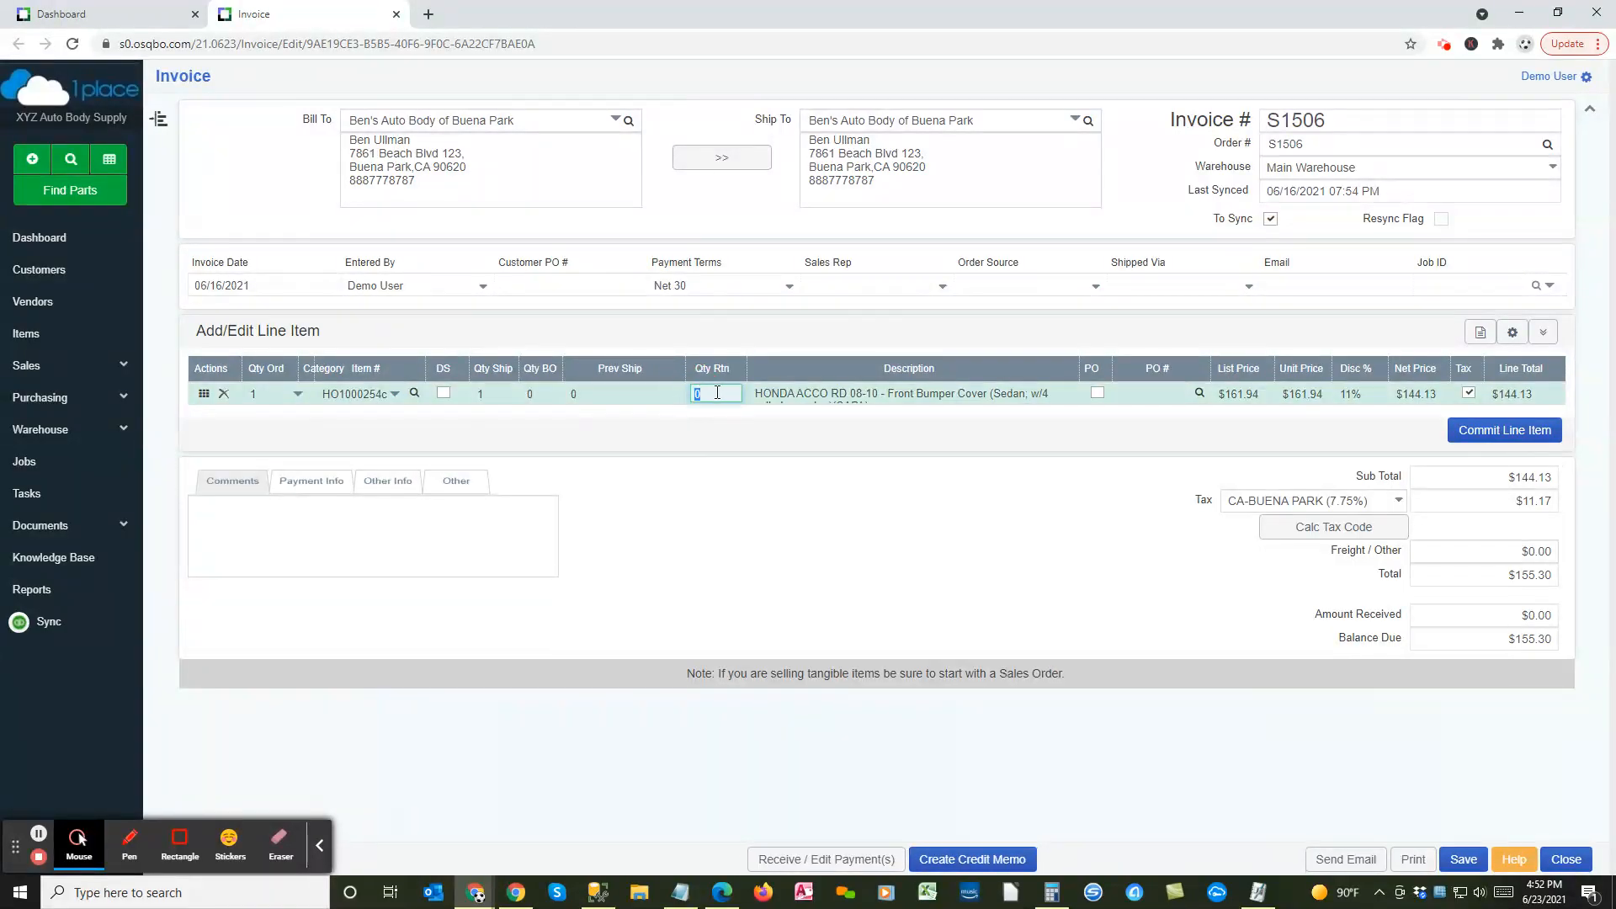
text(1)
click(979, 860)
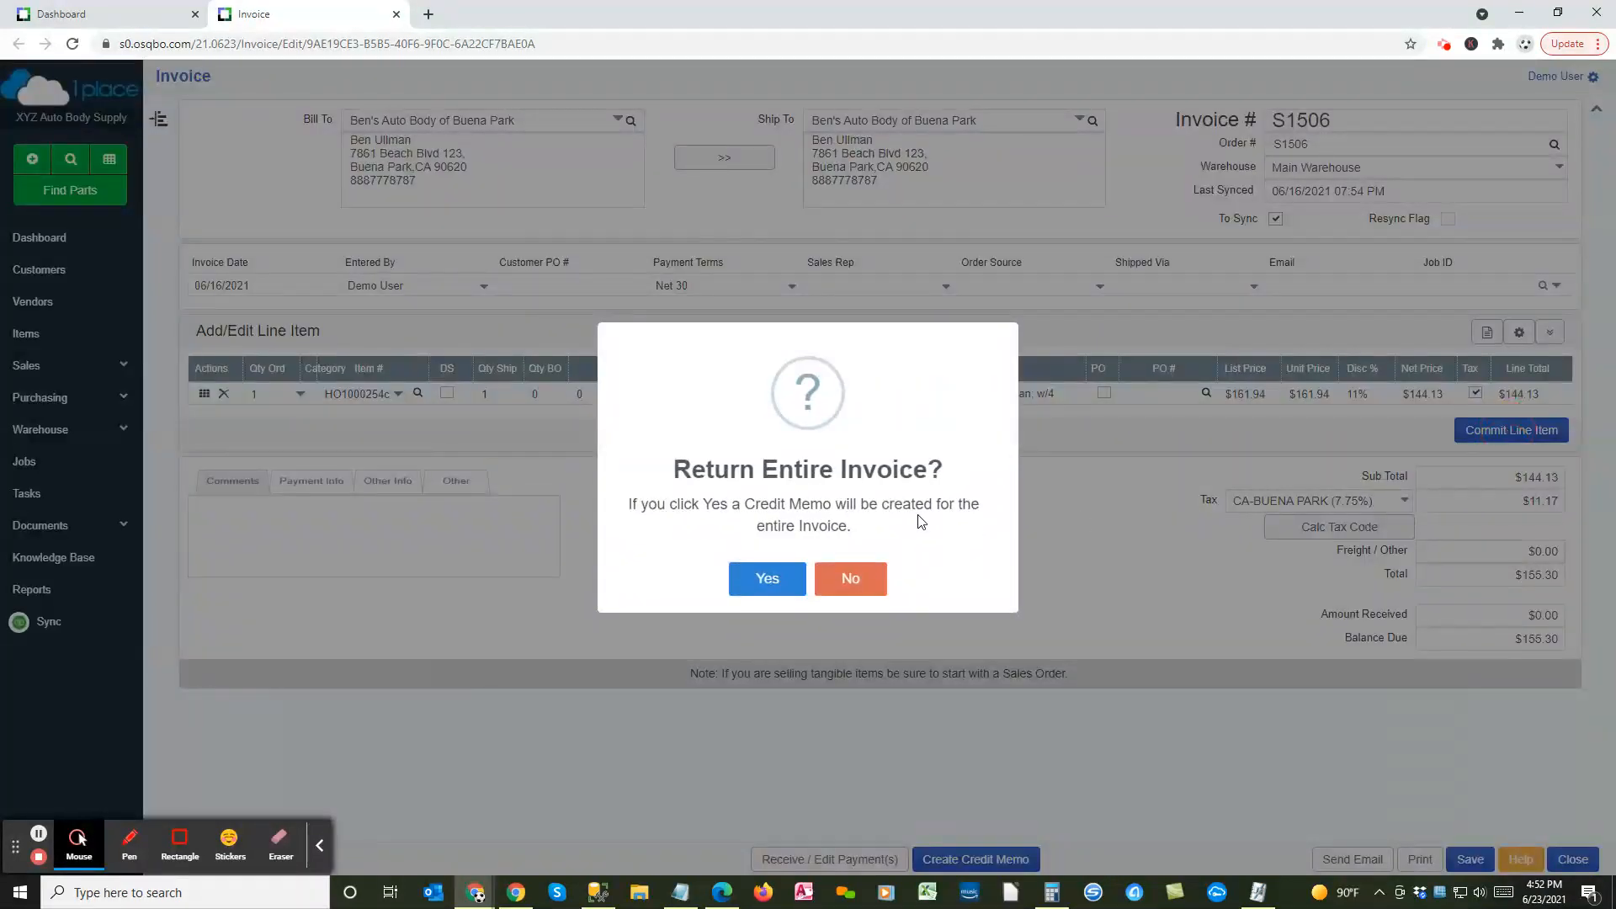
click(861, 577)
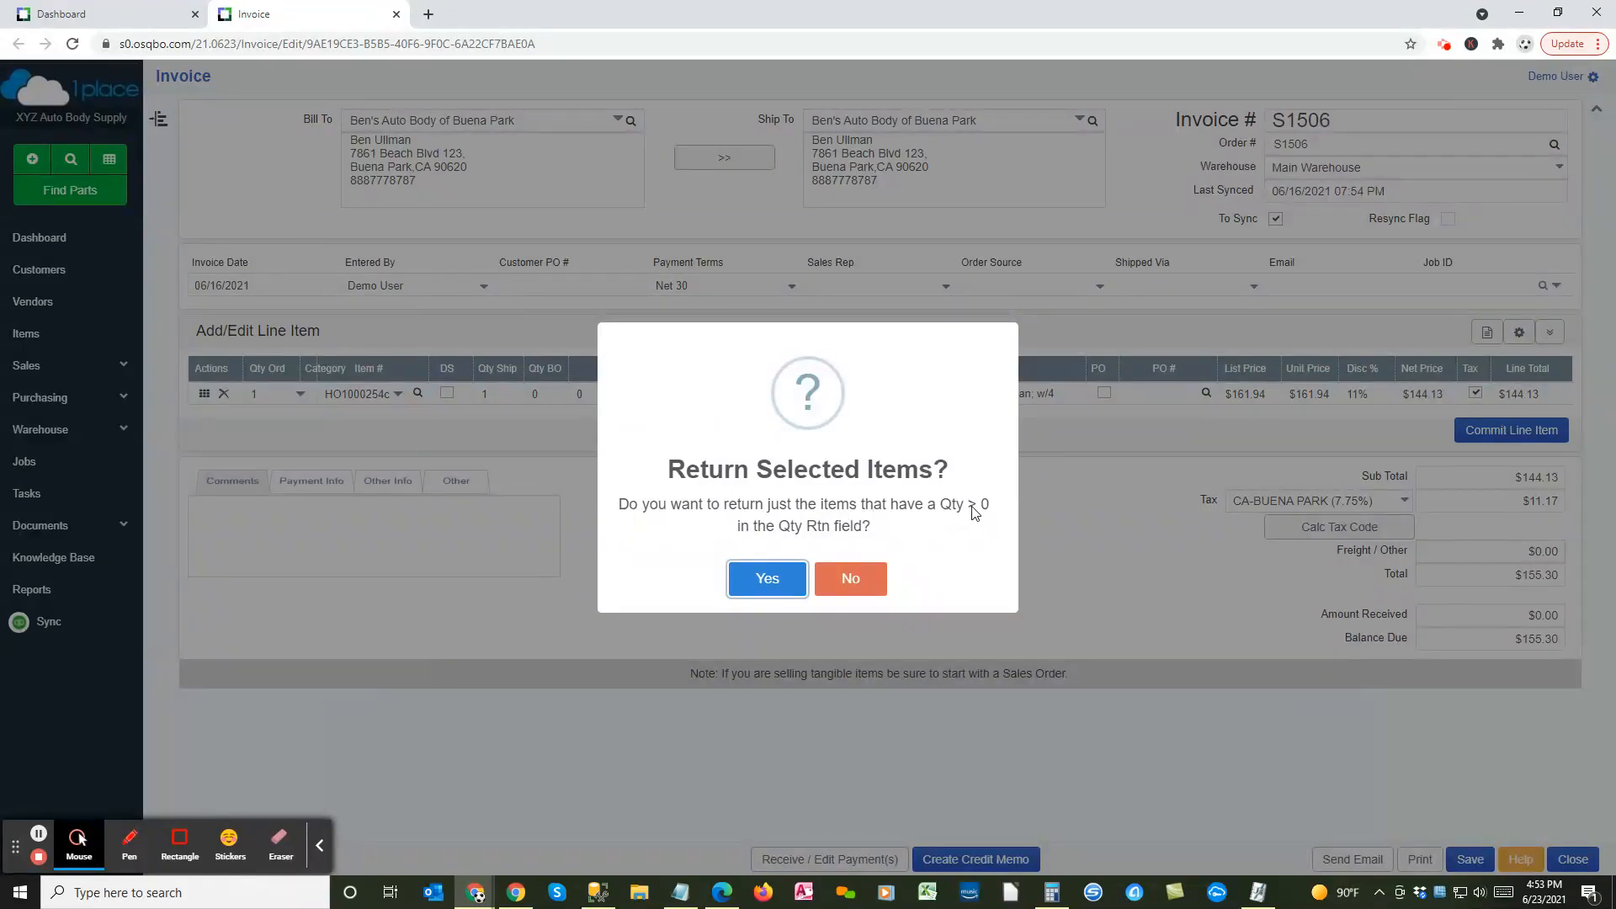
click(781, 587)
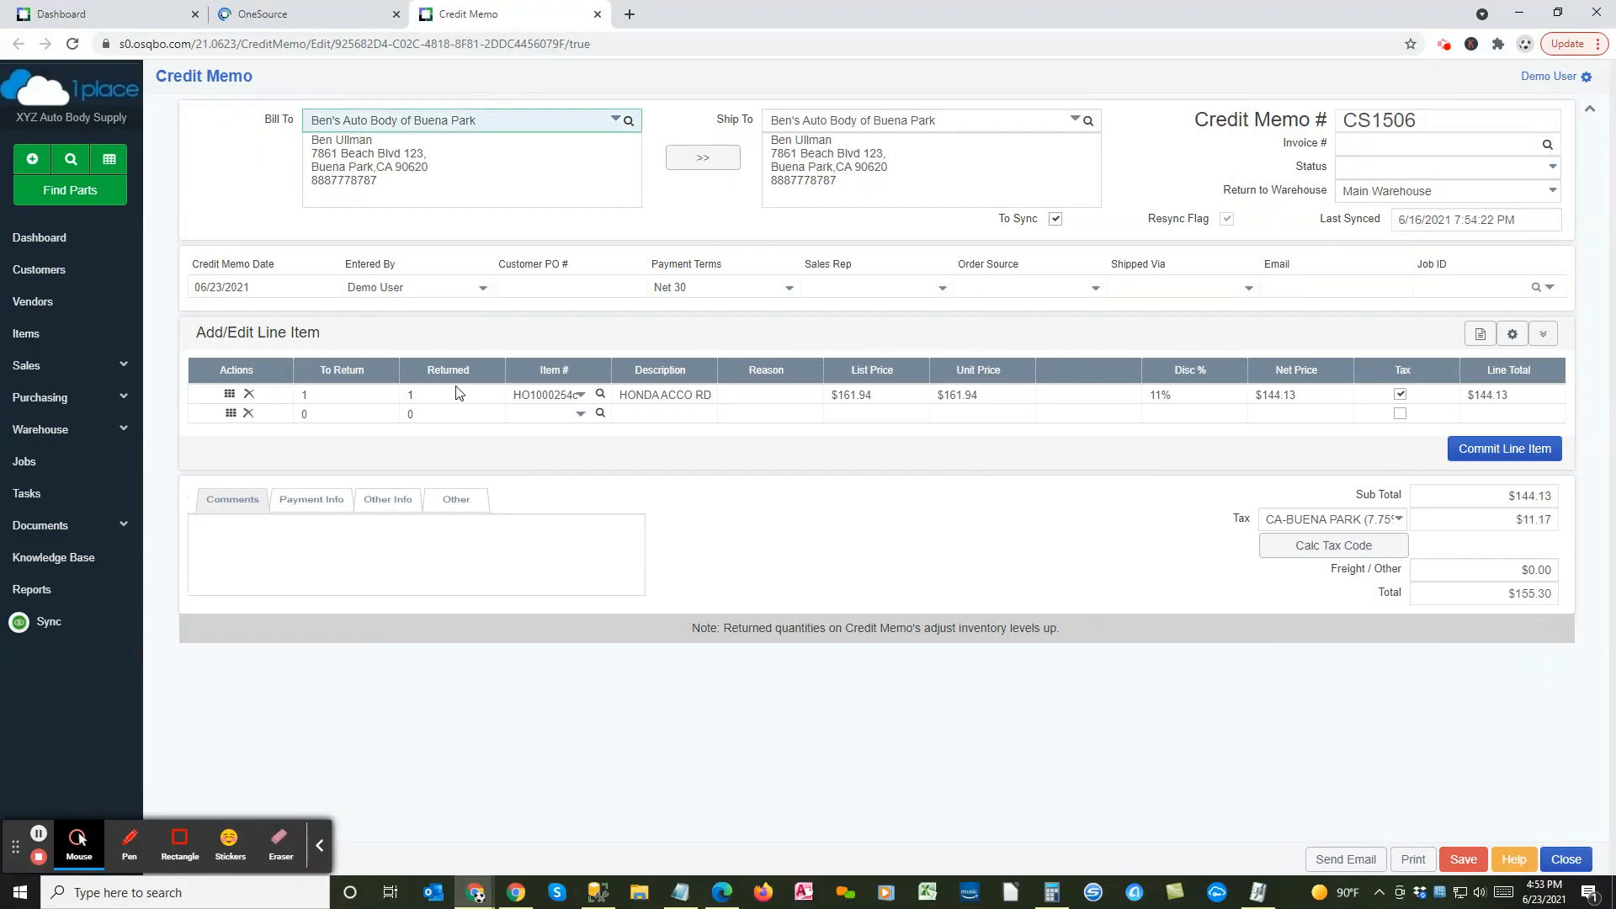
Step: Check the Returned quantity of the HO1000254c line and its extended details, including the Invoice CM # reference
click(429, 397)
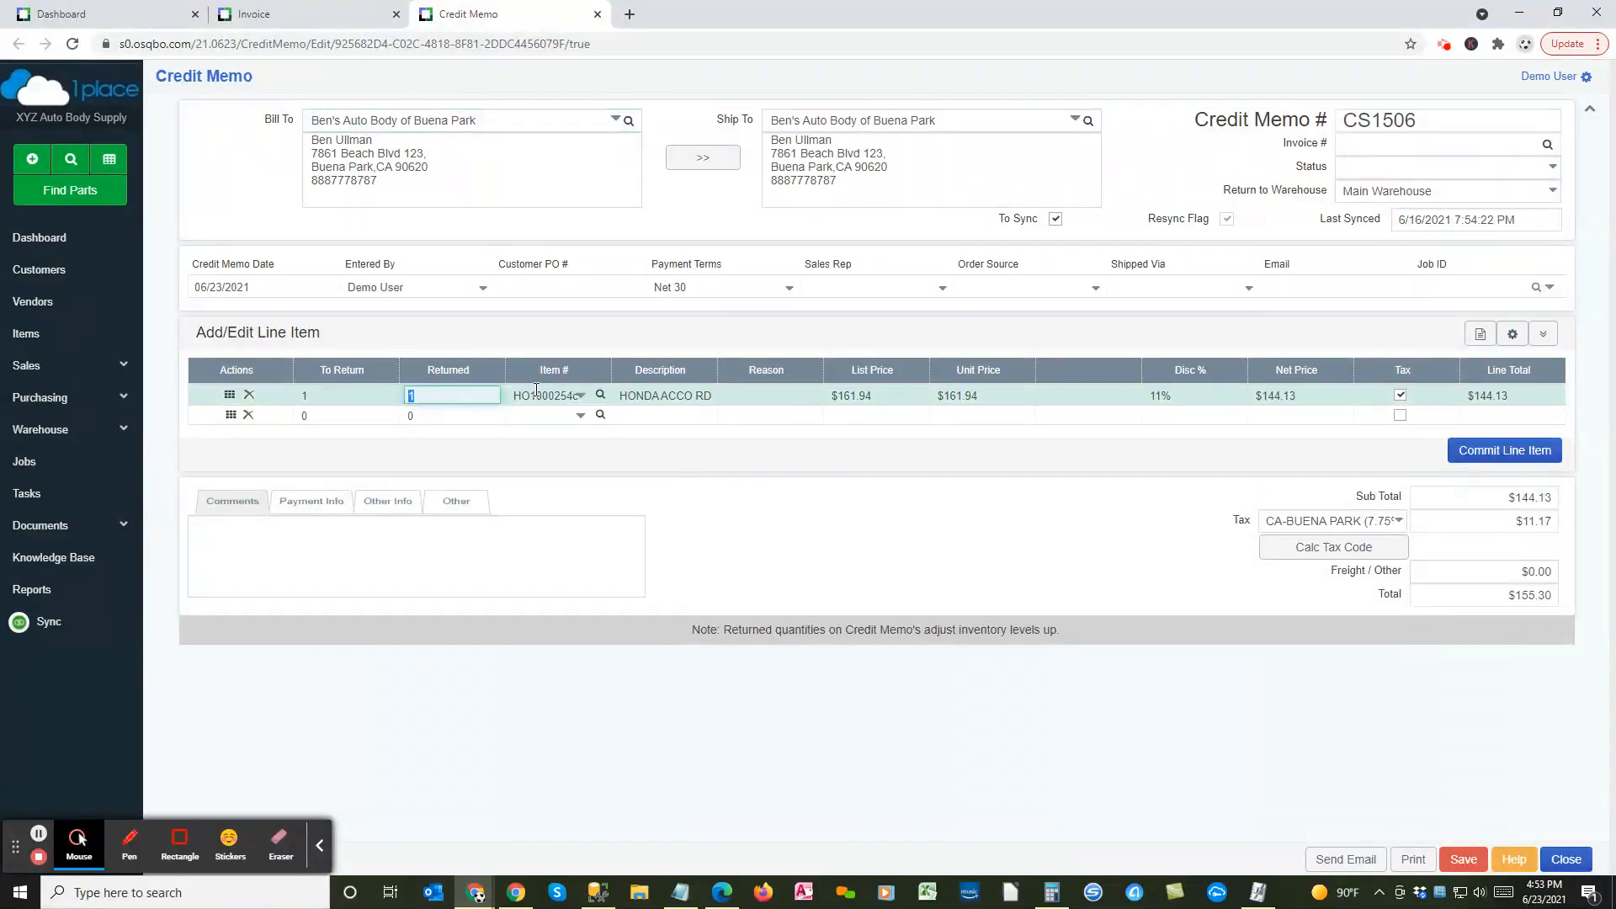
click(1542, 335)
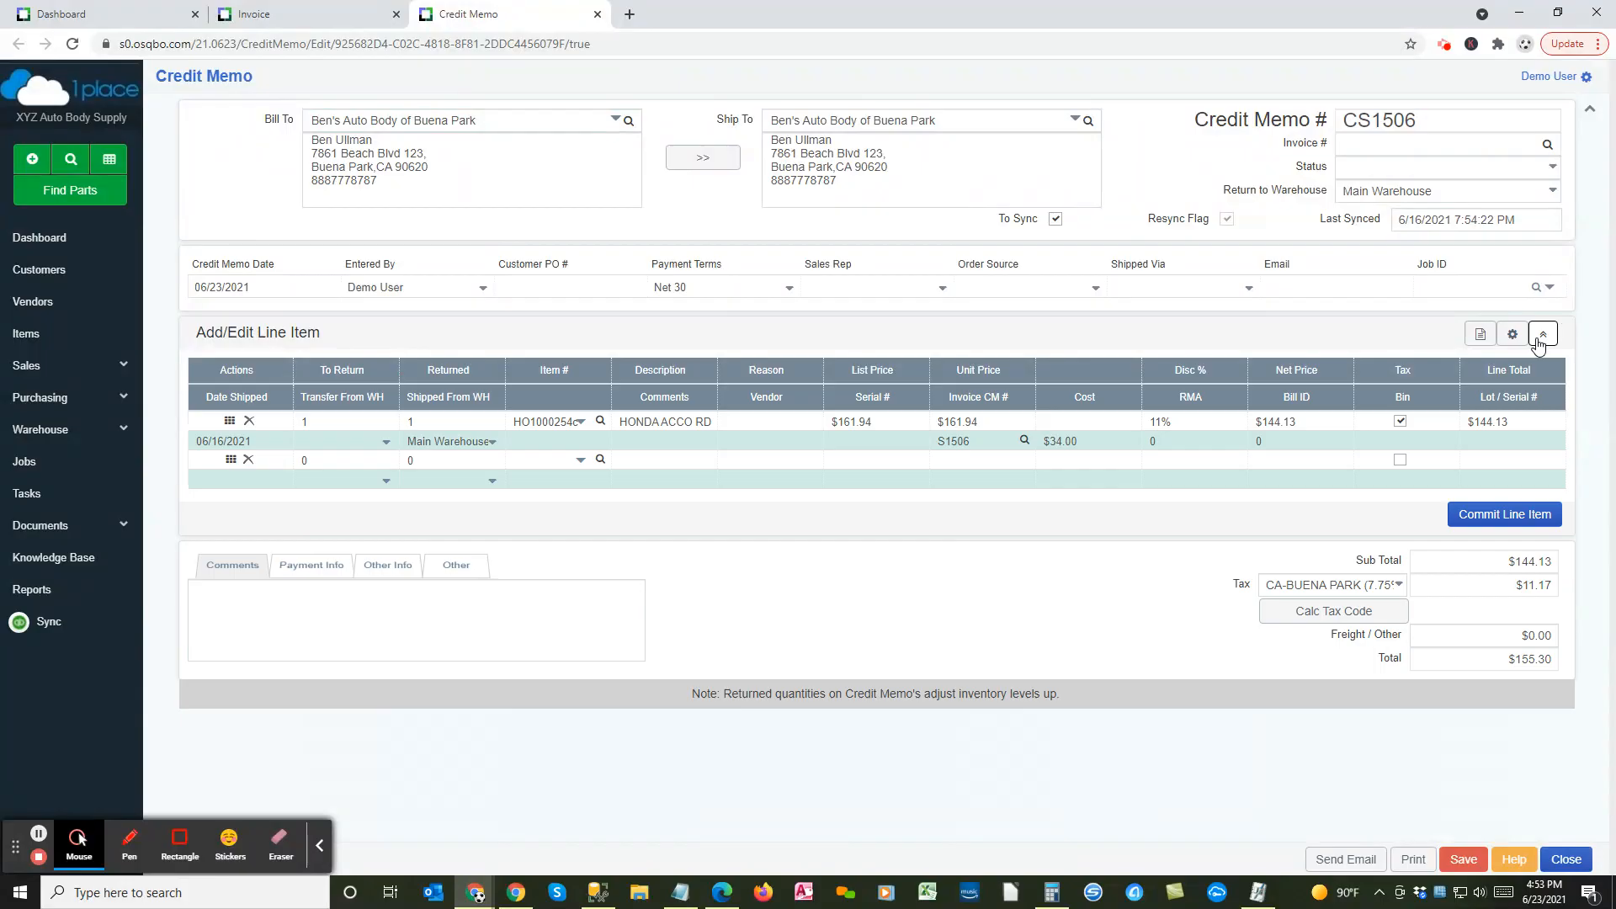
click(1542, 337)
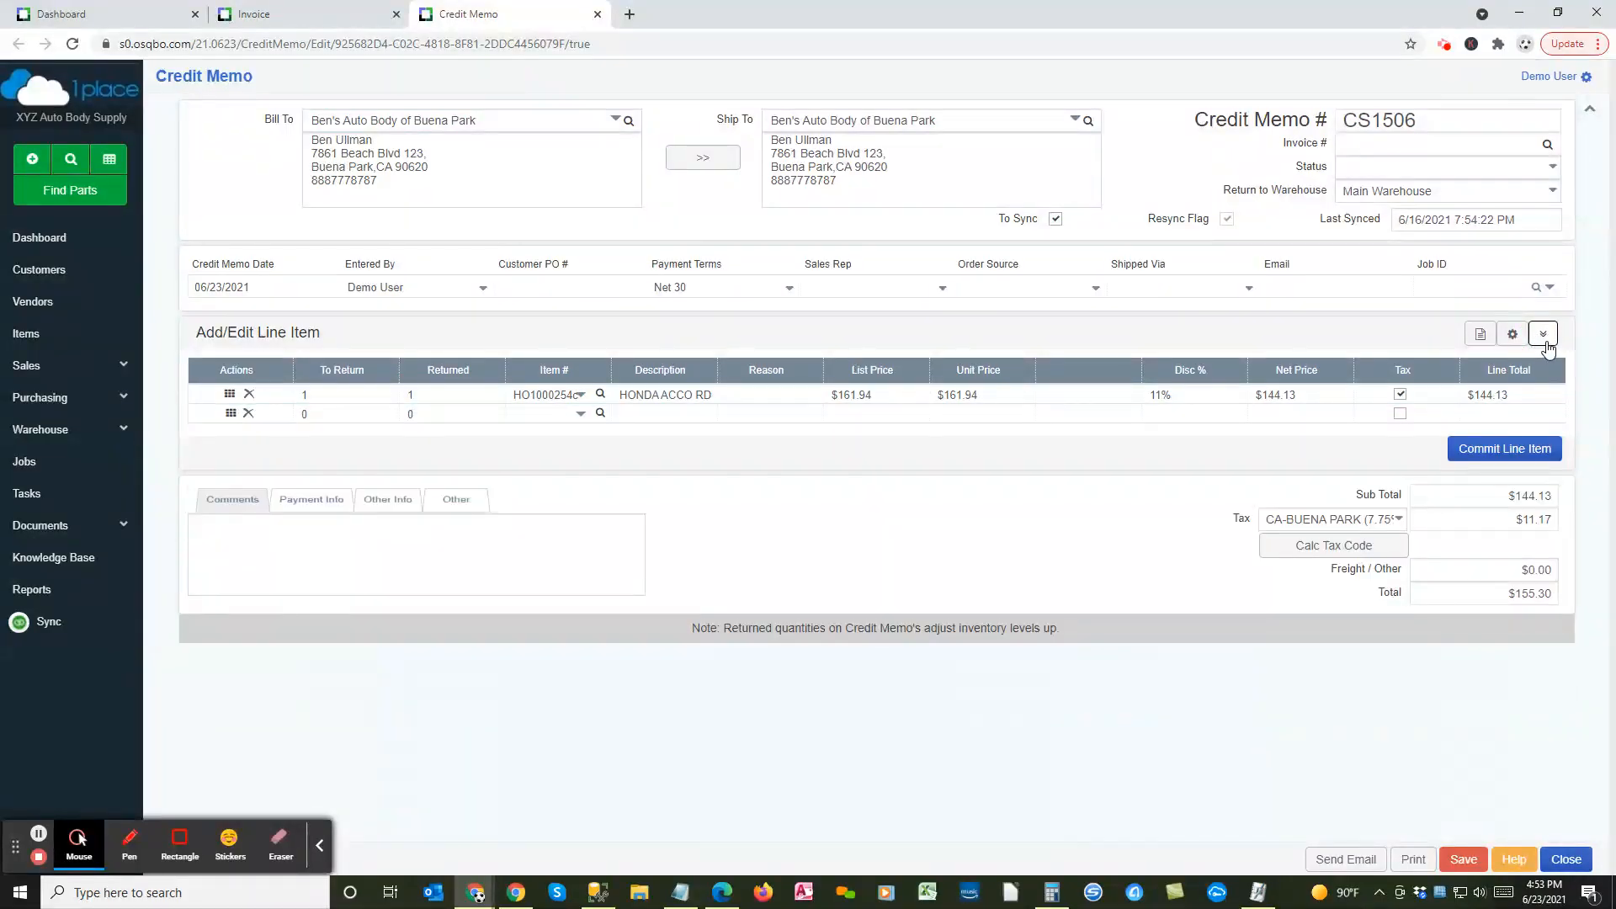
click(1544, 336)
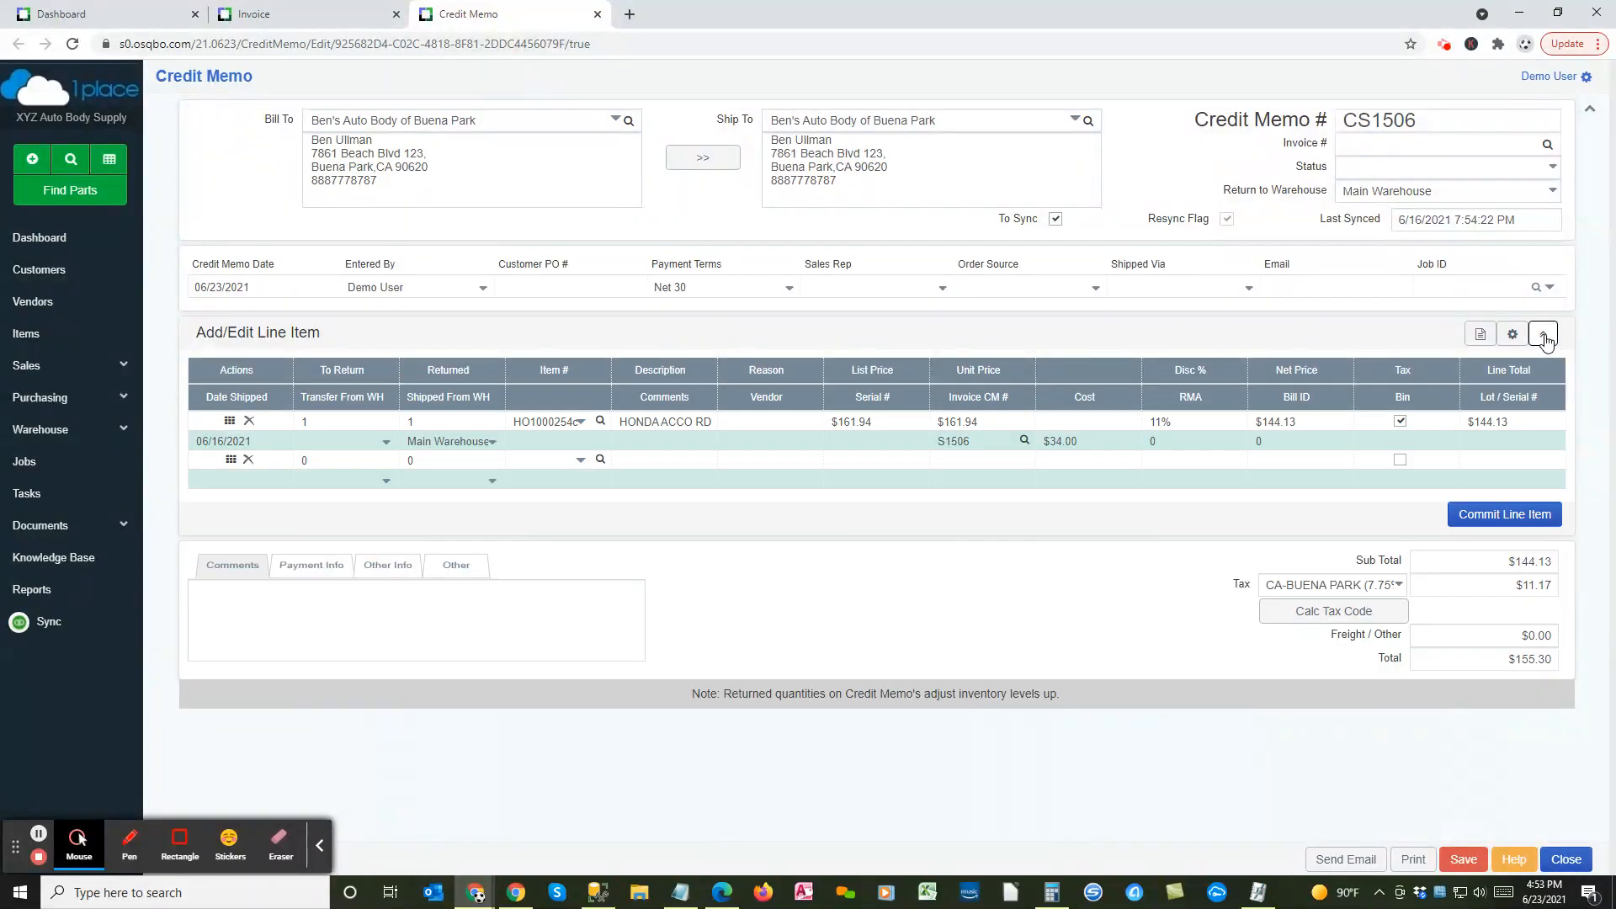
click(968, 441)
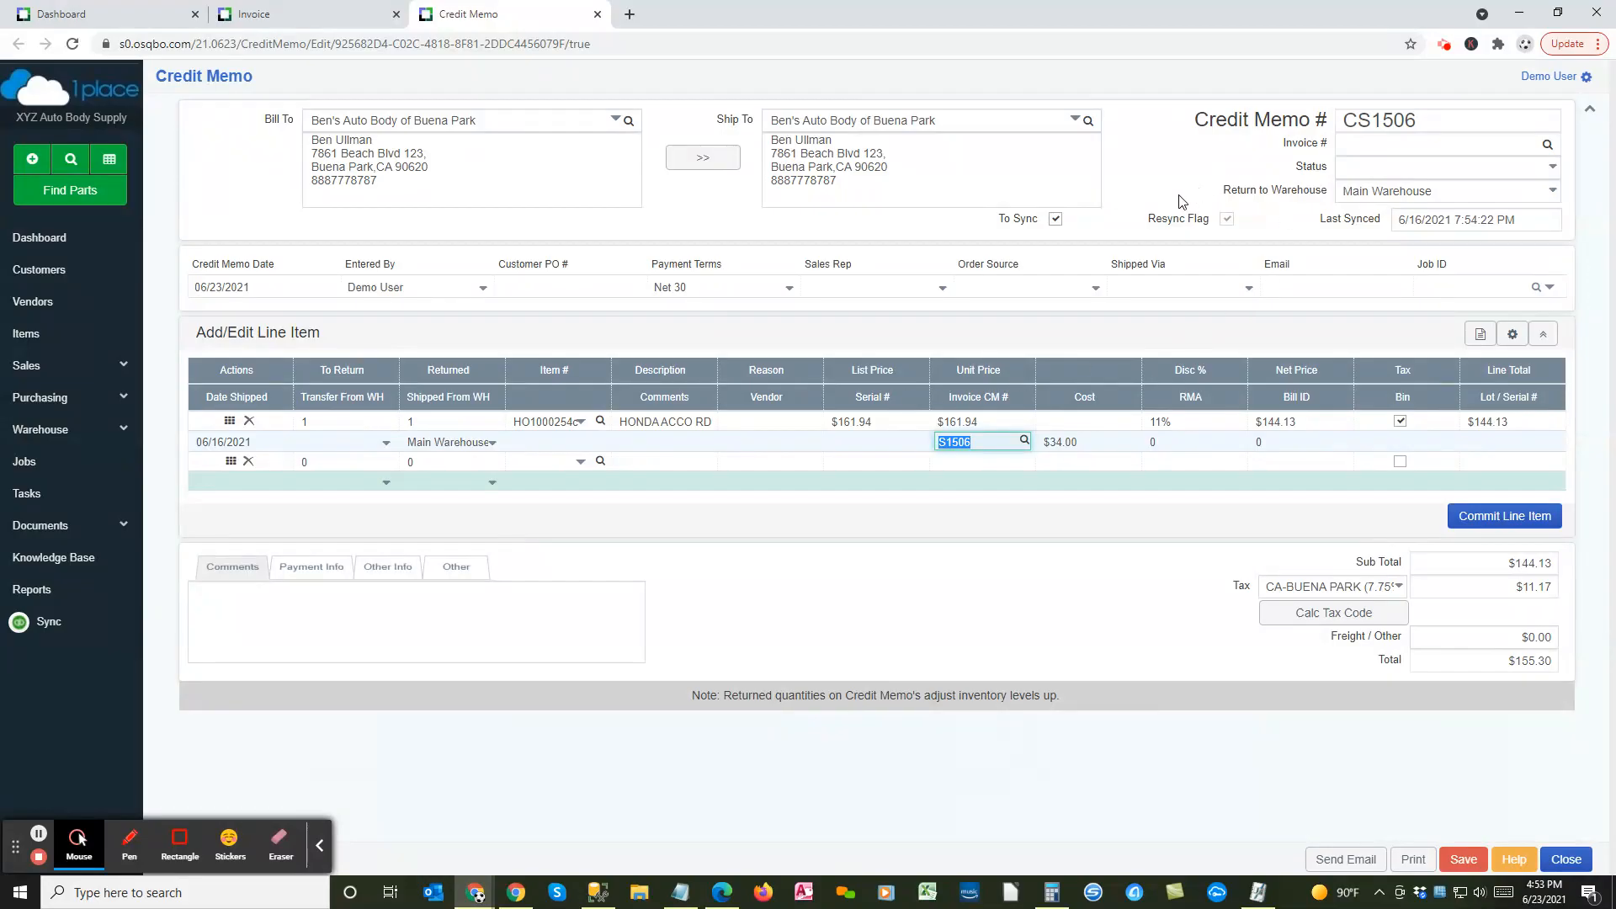
Step: Save the credit memo for Ben's Auto Body of Buena Park
click(1463, 859)
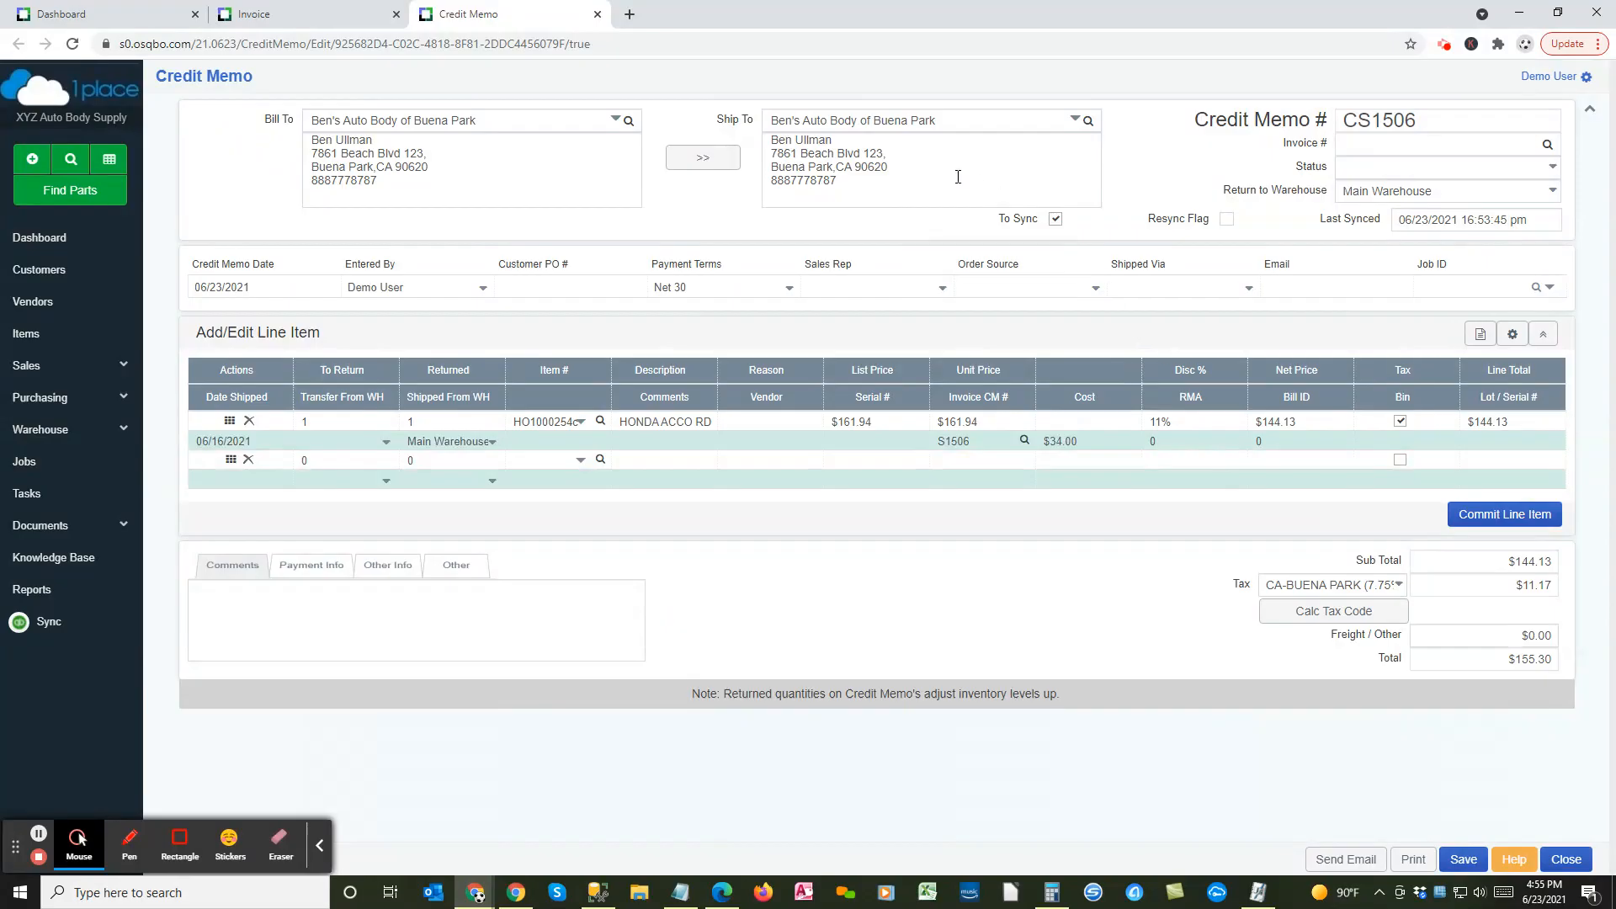
click(728, 165)
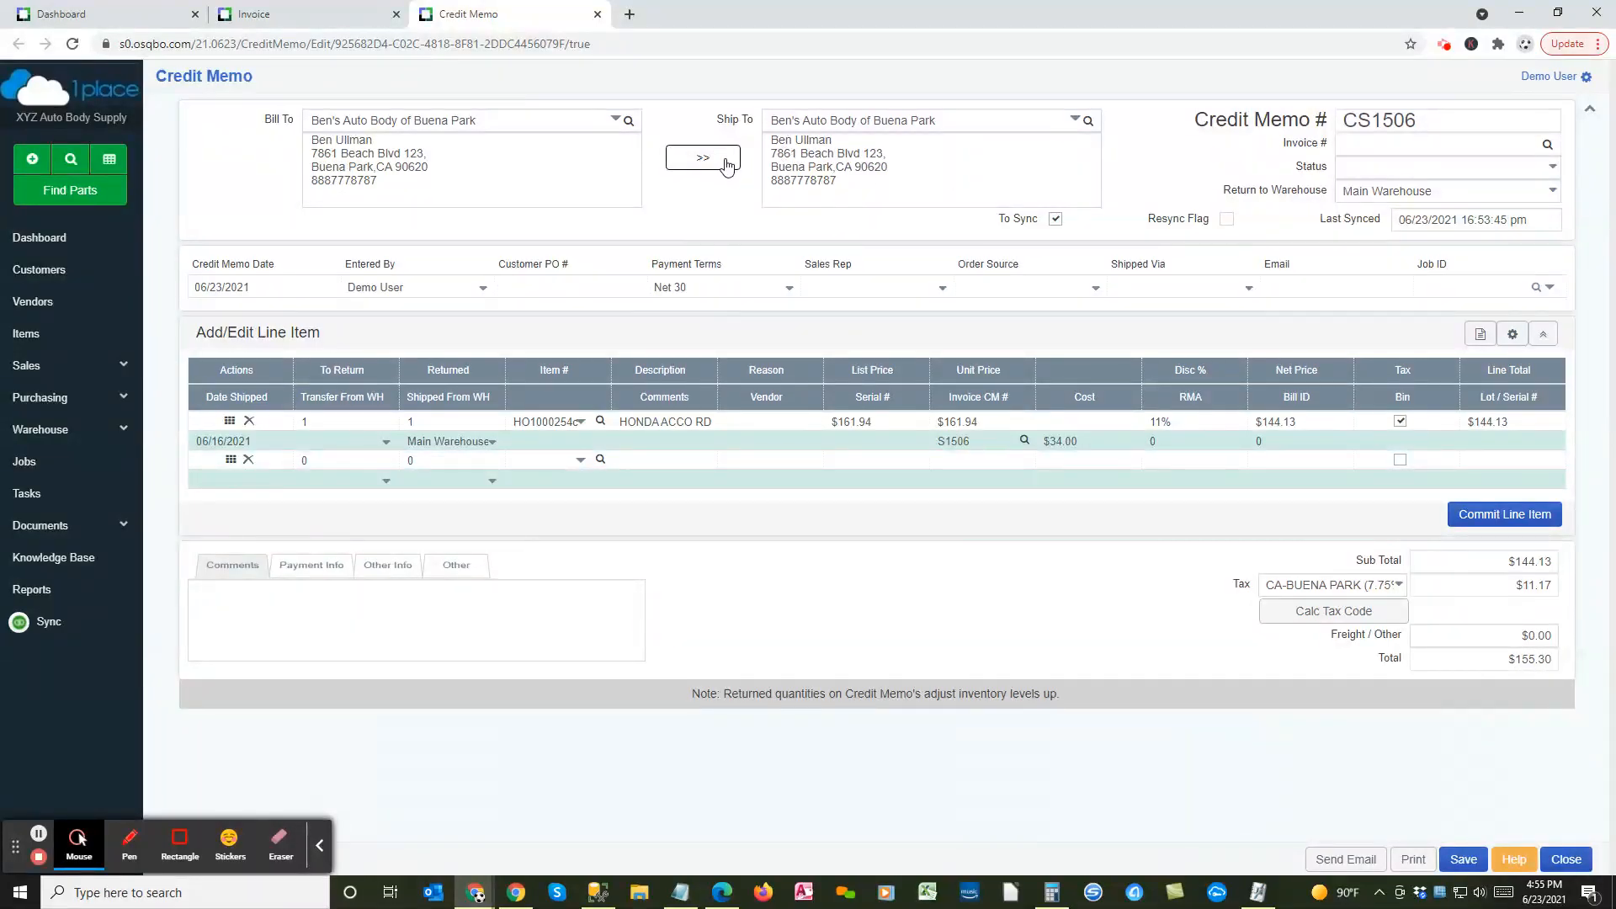